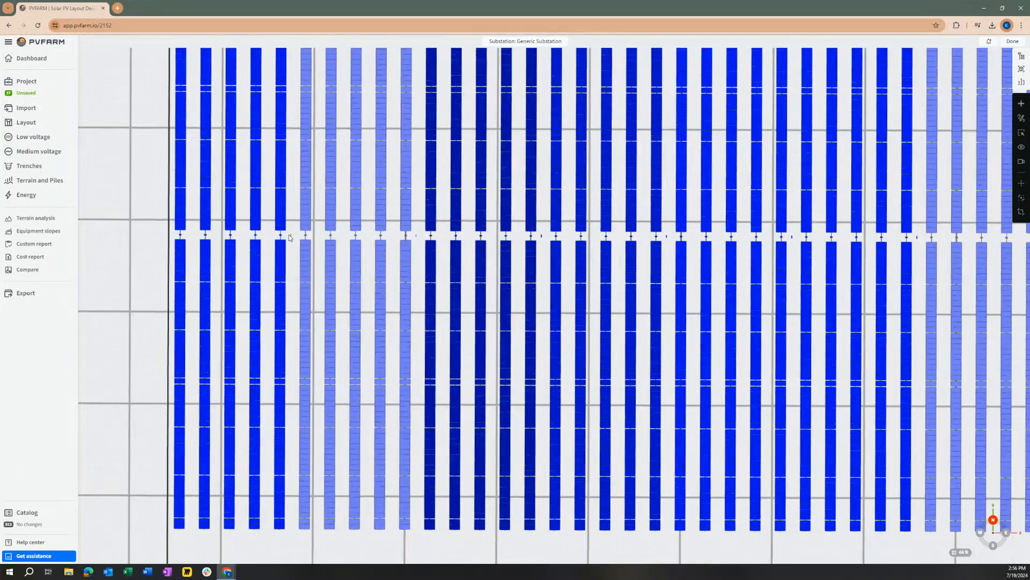
- Select the westernmost combiner box's child trackers, then clear the selection
{"action": "left_click", "coordinate": [291, 236]}
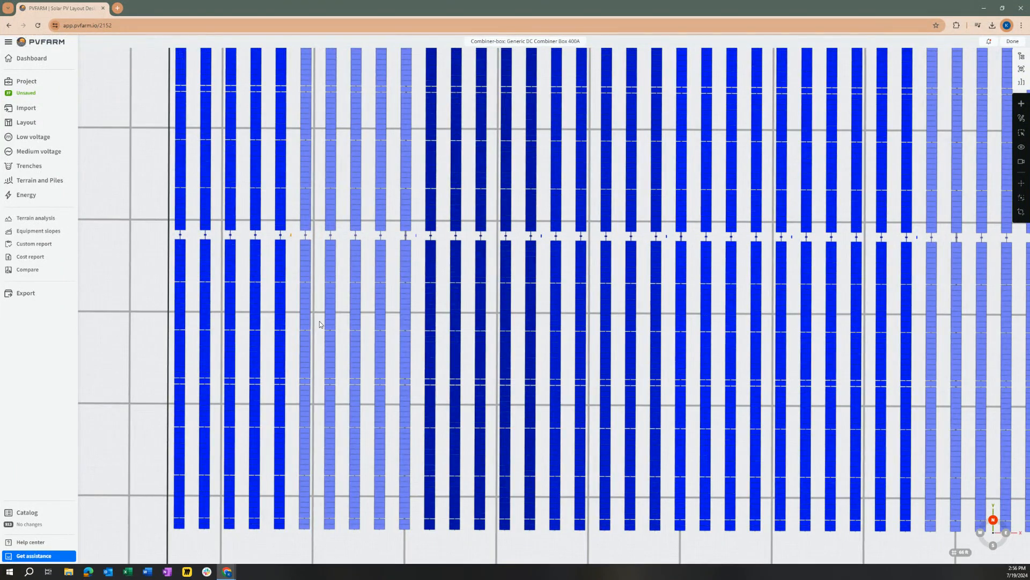
{"action": "key", "text": "c"}
{"action": "scroll", "coordinate": [232, 313], "scroll_direction": "down", "scroll_amount": 2}
{"action": "middle_click_drag", "start_coordinate": [239, 314], "coordinate": [259, 367]}
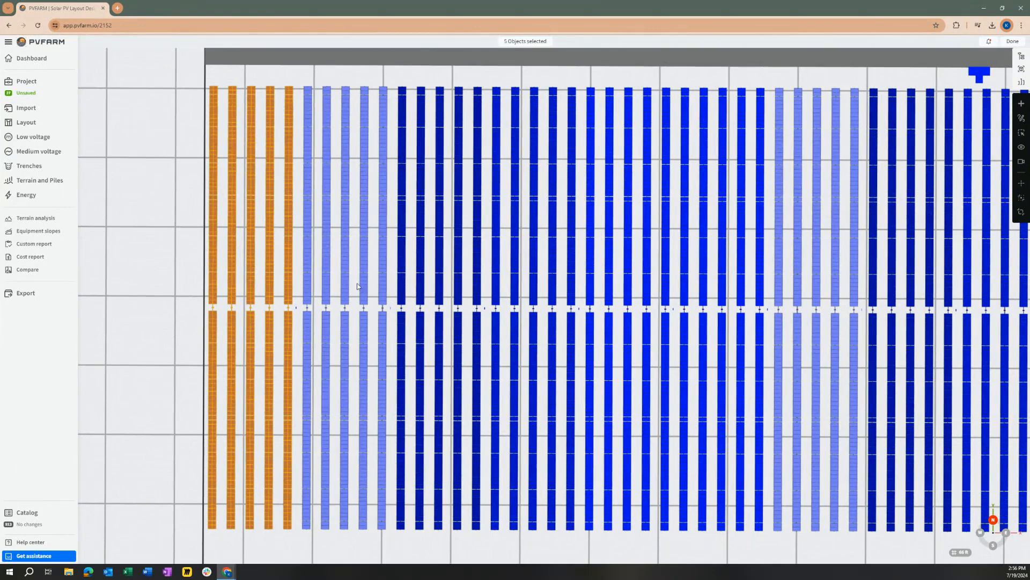
{"action": "key", "text": "Escape"}
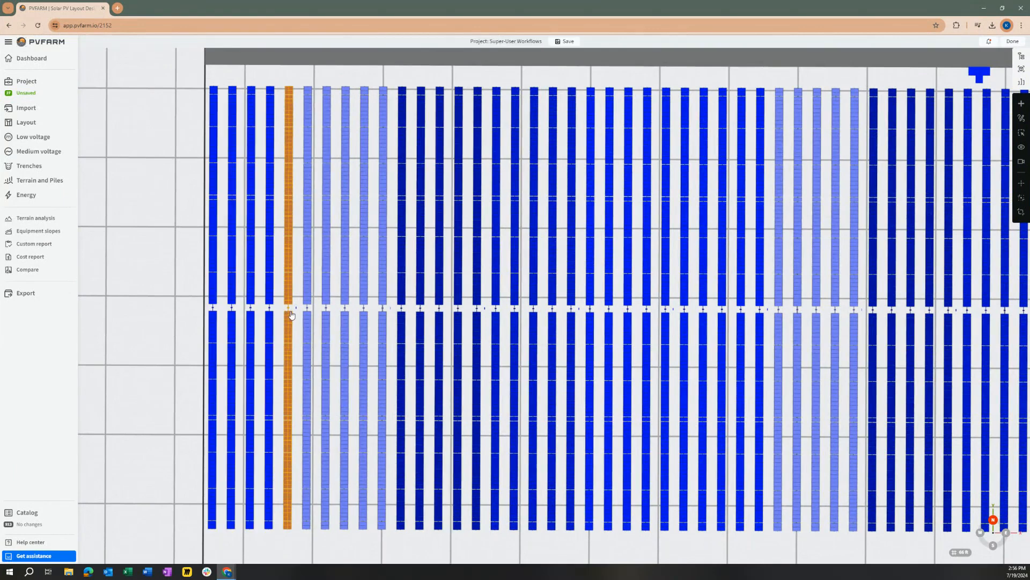
- Select the westernmost combiner box and extend the selection down to its child trackers
{"action": "scroll", "coordinate": [298, 309], "scroll_direction": "up", "scroll_amount": 2}
{"action": "left_click", "coordinate": [299, 308]}
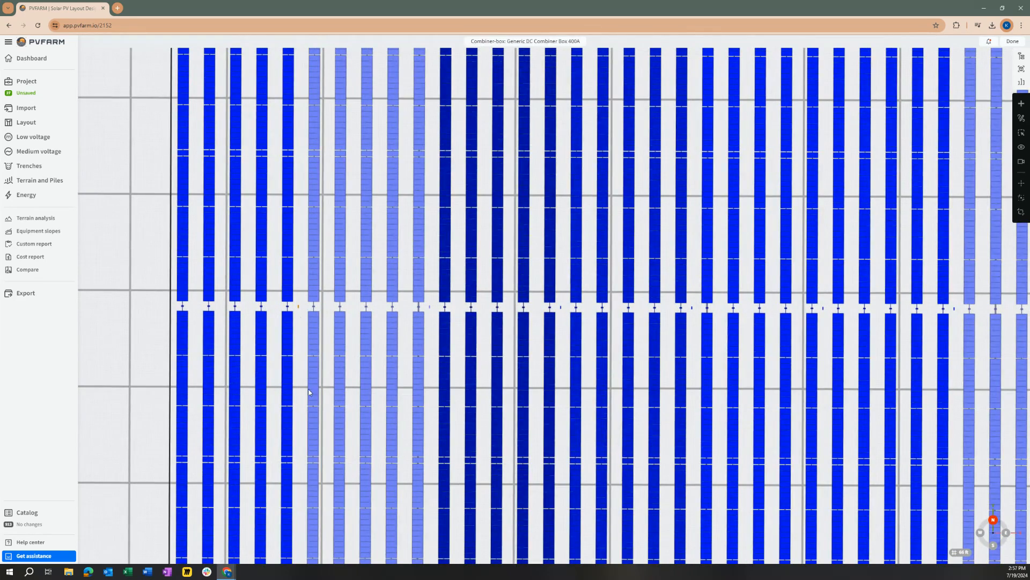
{"action": "scroll", "coordinate": [281, 305], "scroll_direction": "up", "scroll_amount": 2}
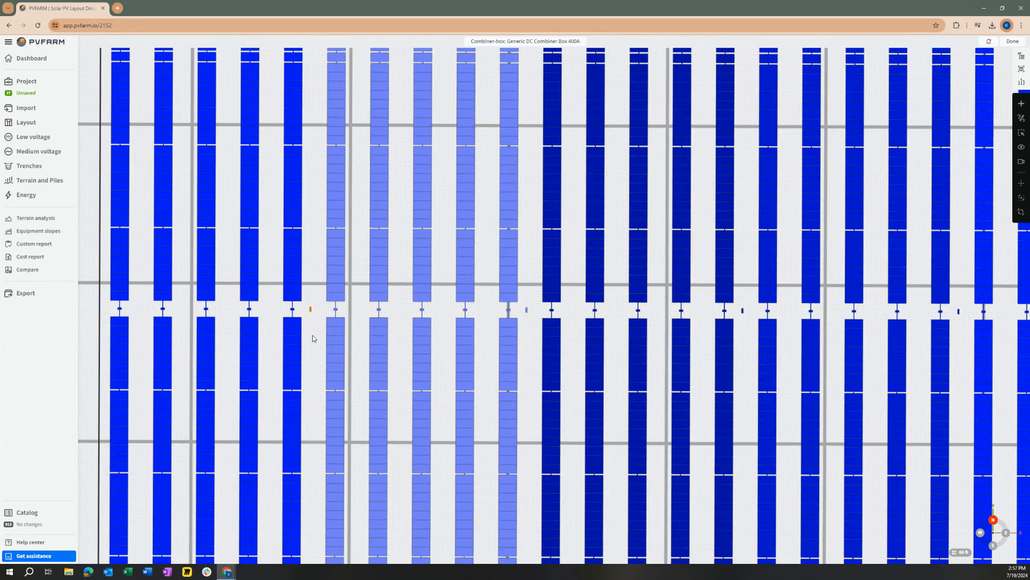
{"action": "key", "text": "Down"}
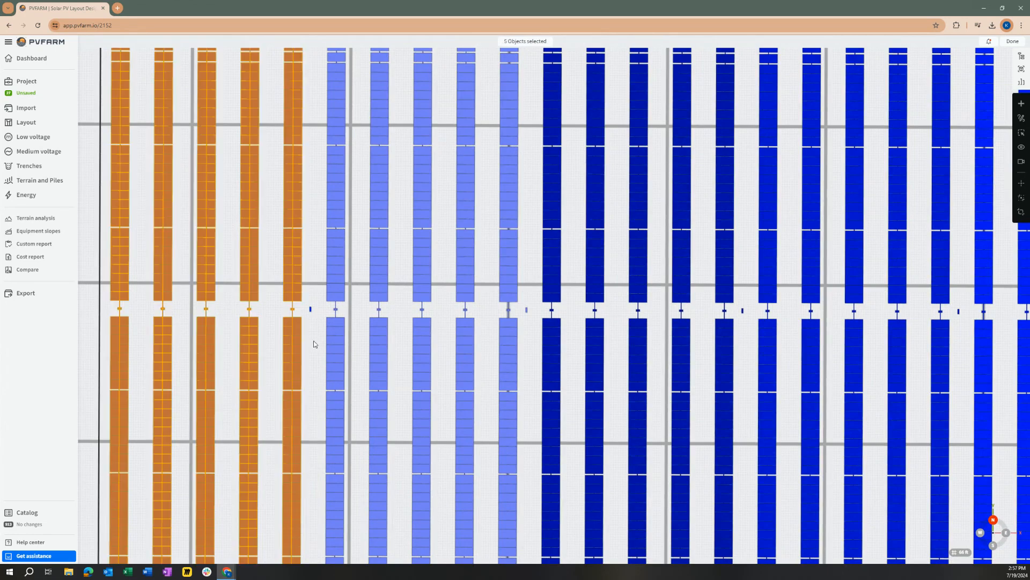
{"action": "scroll", "coordinate": [314, 340], "scroll_direction": "down", "scroll_amount": 3}
{"action": "scroll", "coordinate": [315, 390], "scroll_direction": "down", "scroll_amount": 1}
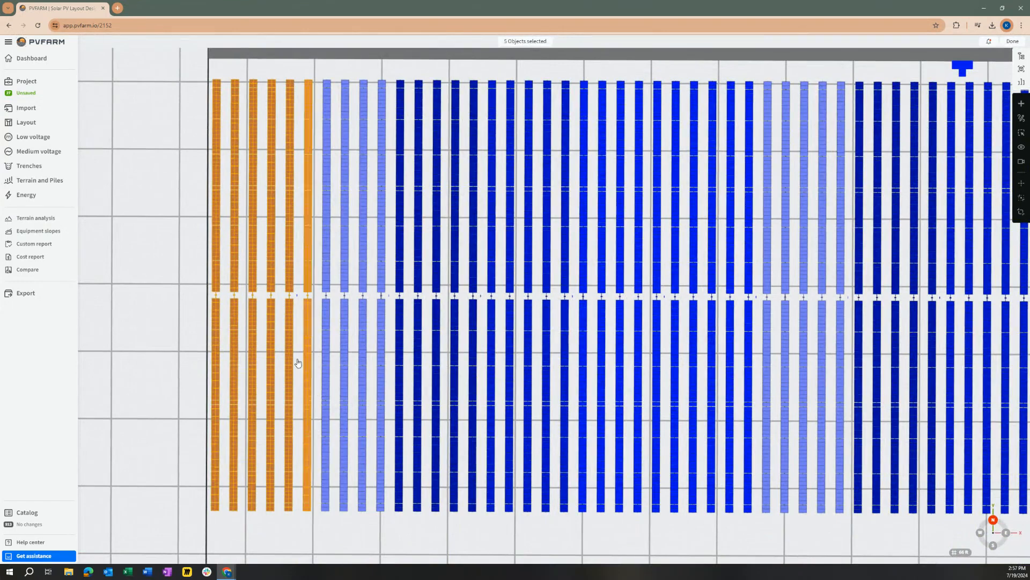
{"action": "scroll", "coordinate": [427, 422], "scroll_direction": "down", "scroll_amount": 2}
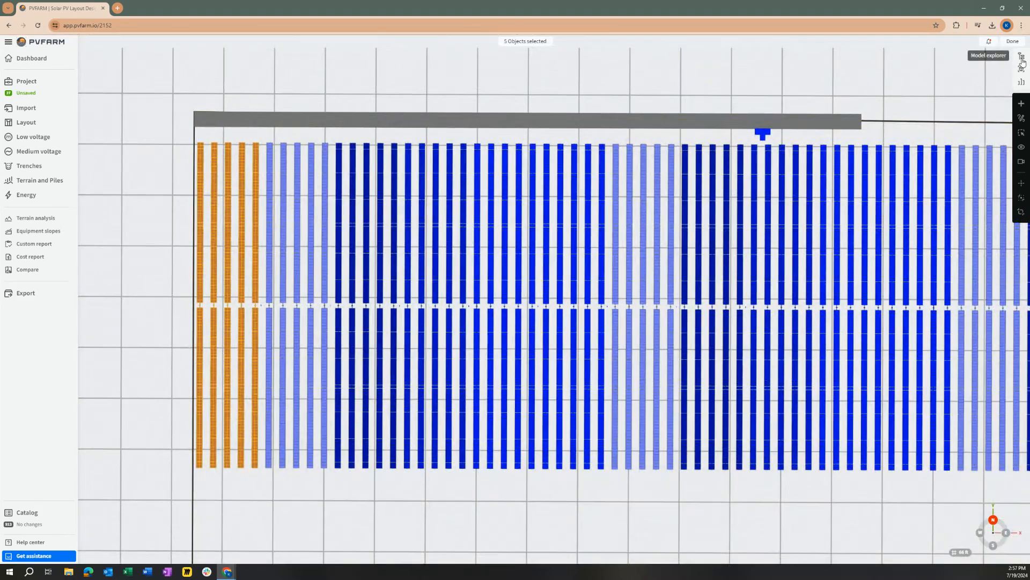
- Show the westernmost combiner box and its child trackers in the model explorer's hierarchy
{"action": "left_click", "coordinate": [1021, 59]}
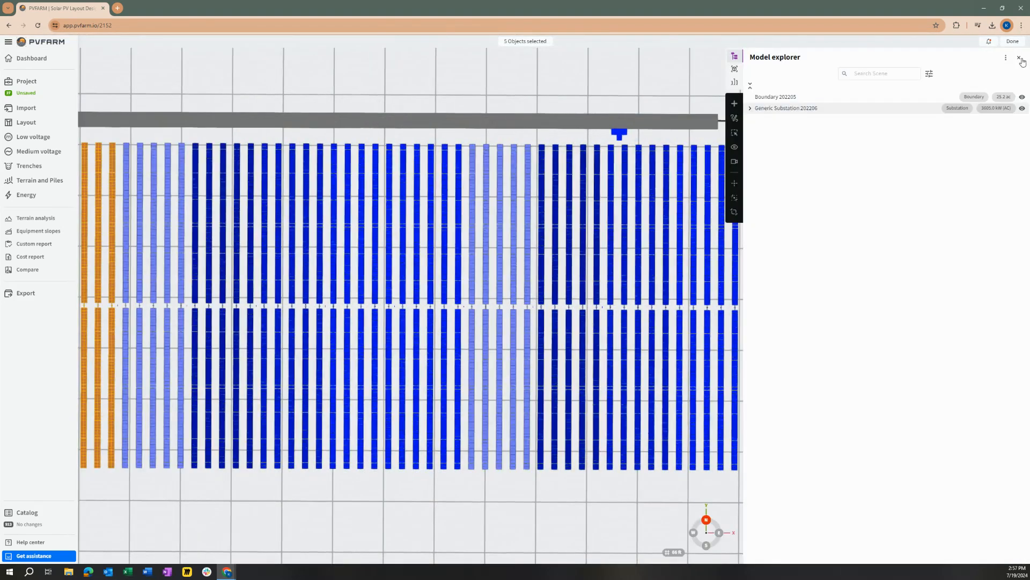
{"action": "scroll", "coordinate": [322, 332], "scroll_direction": "down", "scroll_amount": 2}
{"action": "scroll", "coordinate": [286, 322], "scroll_direction": "down", "scroll_amount": 2}
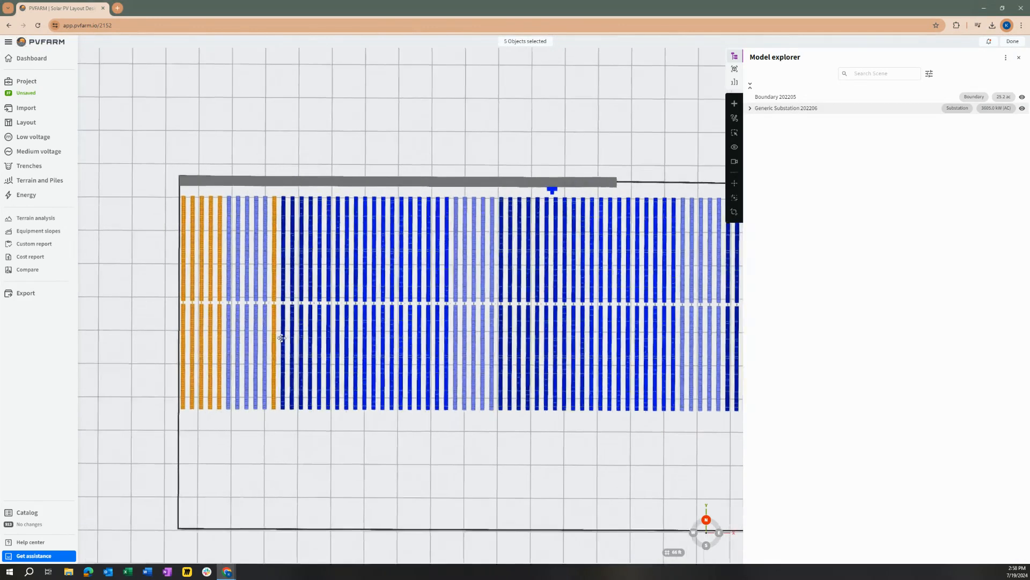
{"action": "left_click", "coordinate": [176, 363]}
{"action": "scroll", "coordinate": [229, 303], "scroll_direction": "up", "scroll_amount": 2}
{"action": "scroll", "coordinate": [230, 303], "scroll_direction": "up", "scroll_amount": 3}
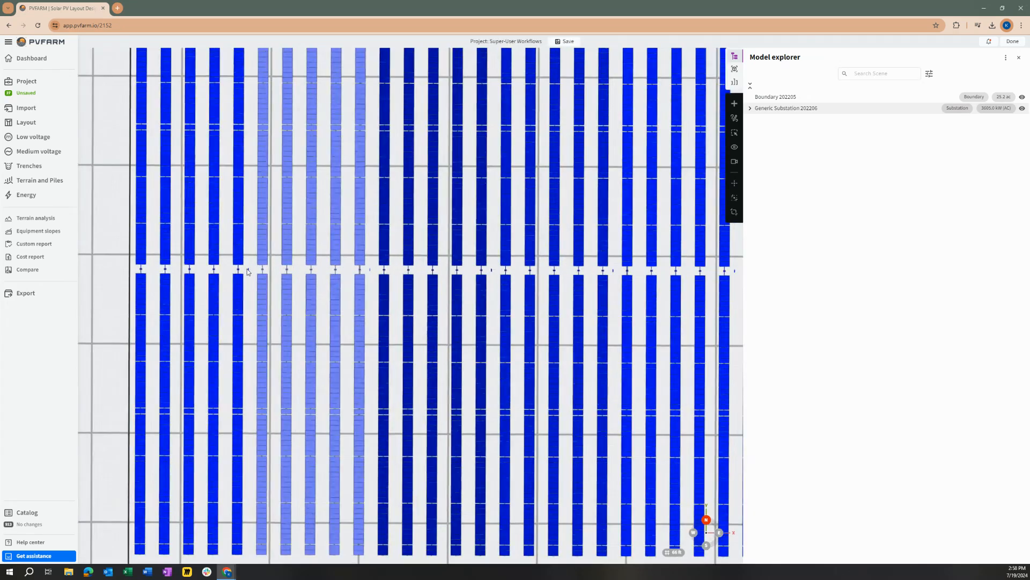
{"action": "left_click", "coordinate": [407, 301]}
{"action": "scroll", "coordinate": [408, 301], "scroll_direction": "down", "scroll_amount": 3}
{"action": "left_click_drag", "start_coordinate": [408, 301], "coordinate": [653, 303]}
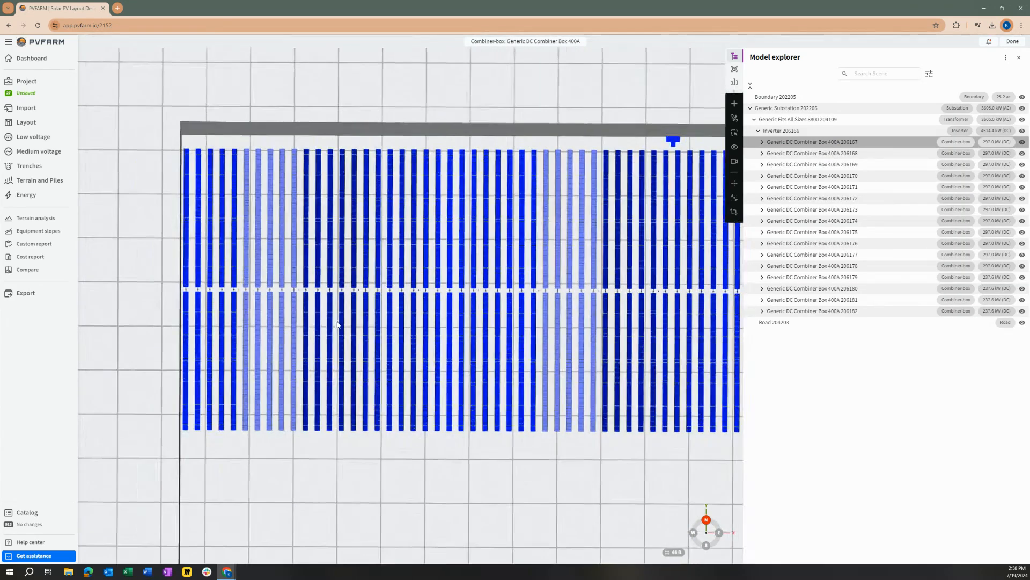
{"action": "left_click", "coordinate": [763, 142]}
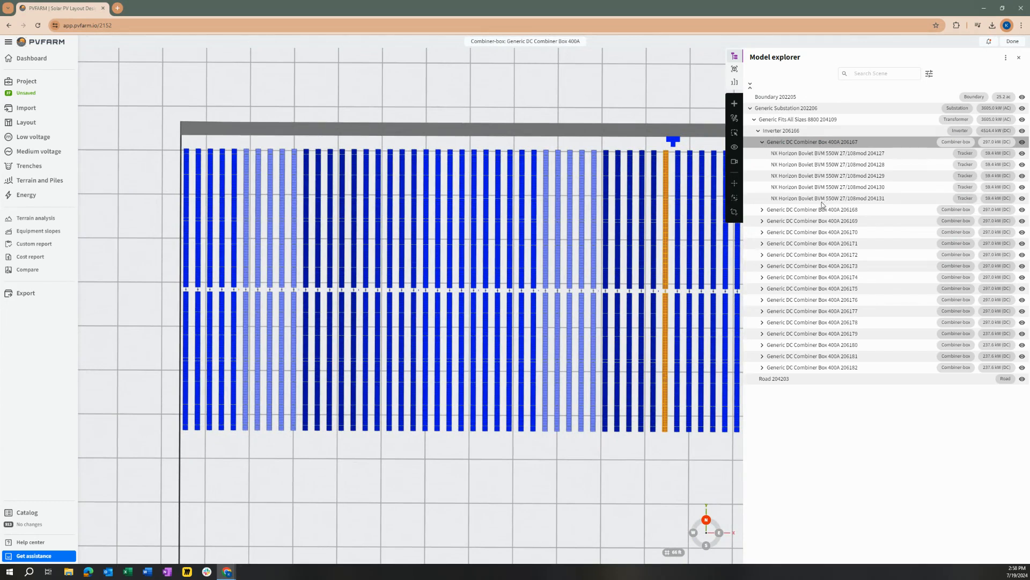
- Select the combiner box's children, then return the selection to their parent combiner box
{"action": "left_click", "coordinate": [735, 133]}
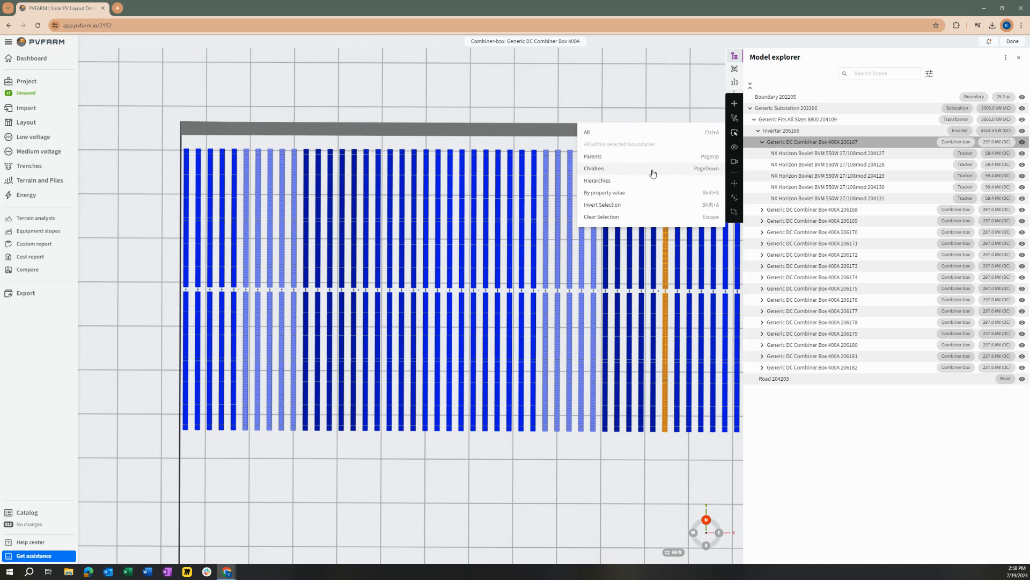
{"action": "left_click", "coordinate": [609, 172]}
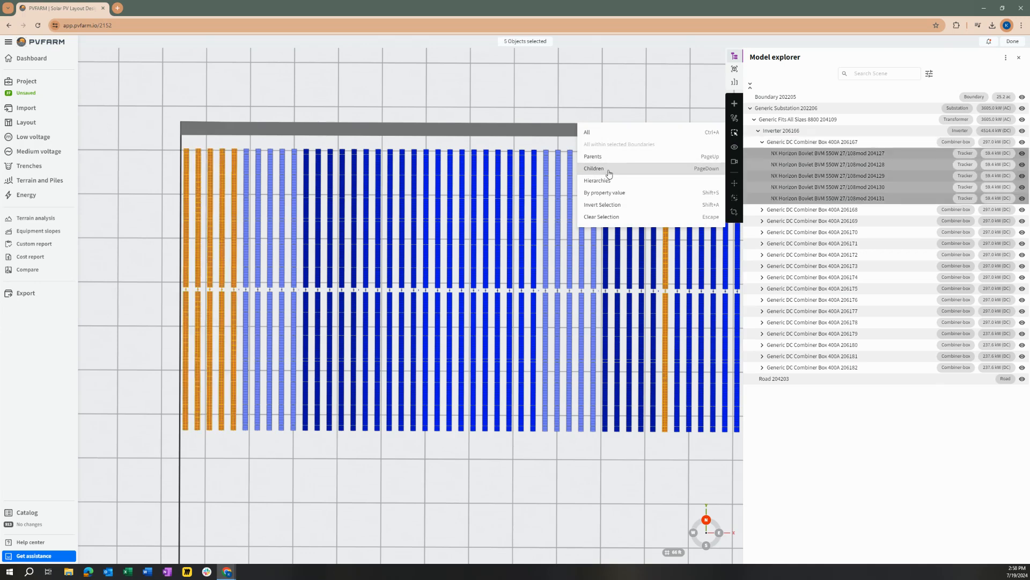
{"action": "left_click", "coordinate": [609, 160]}
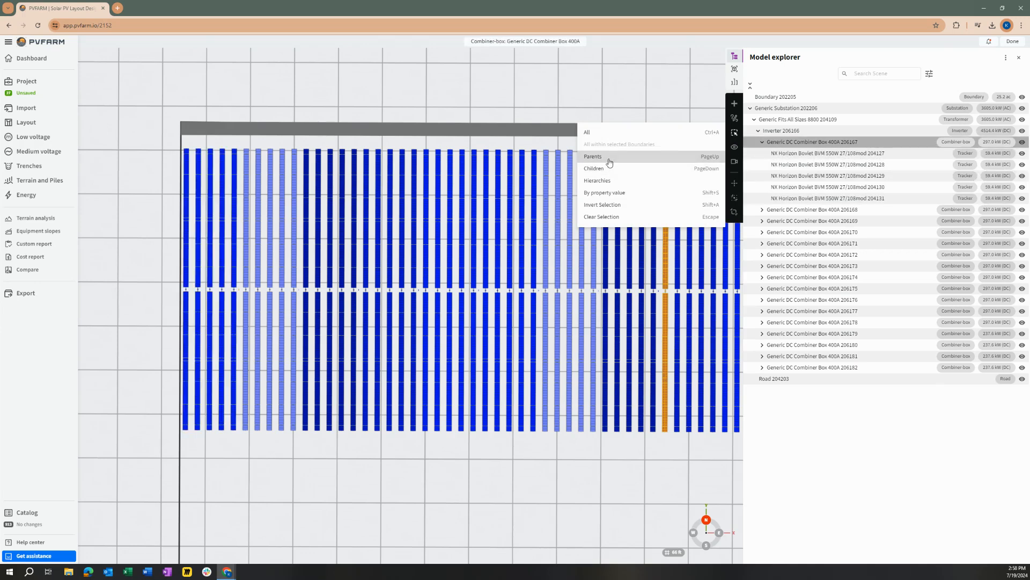
- Move the selection up the hierarchy through the parent inverter and transformer to the Generic Substation
{"action": "left_click", "coordinate": [610, 161]}
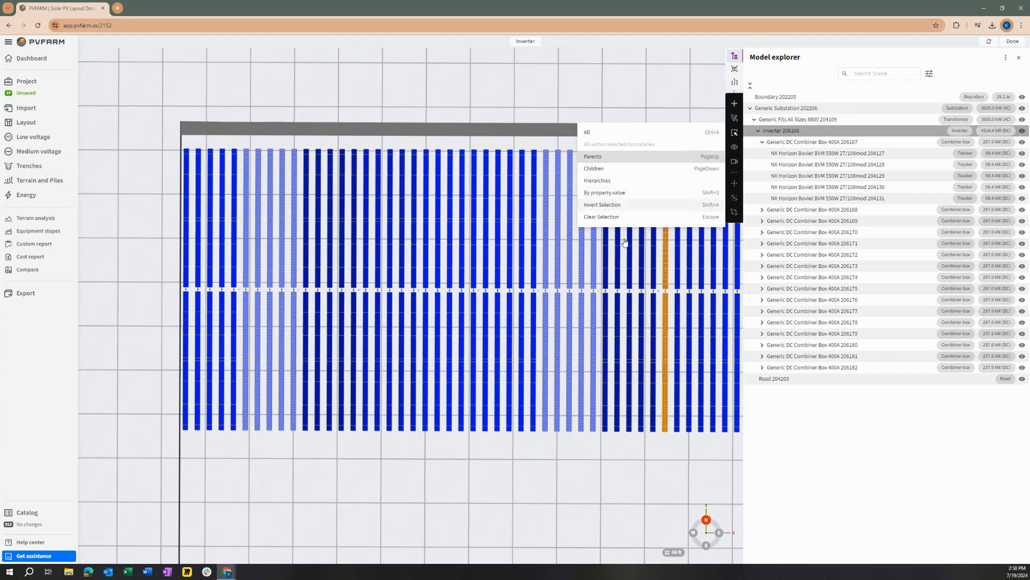
{"action": "left_click", "coordinate": [734, 133]}
{"action": "left_click", "coordinate": [732, 134]}
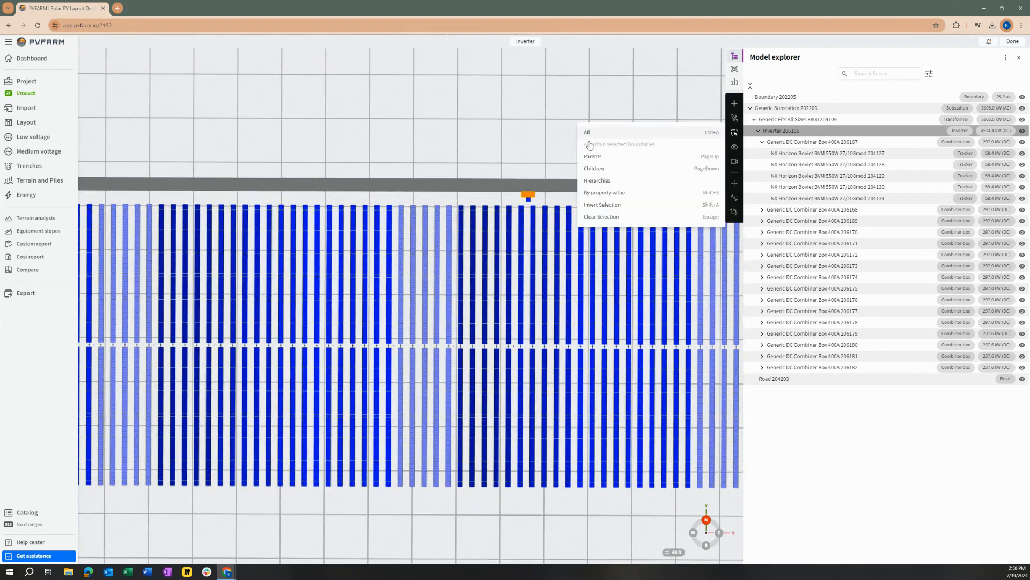
{"action": "left_click", "coordinate": [606, 156]}
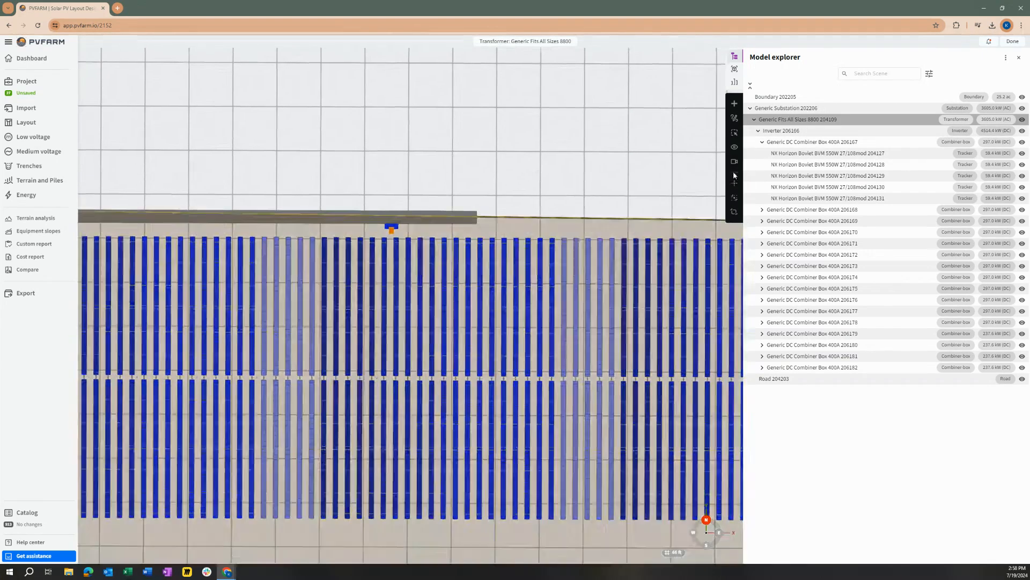
{"action": "left_click", "coordinate": [734, 133]}
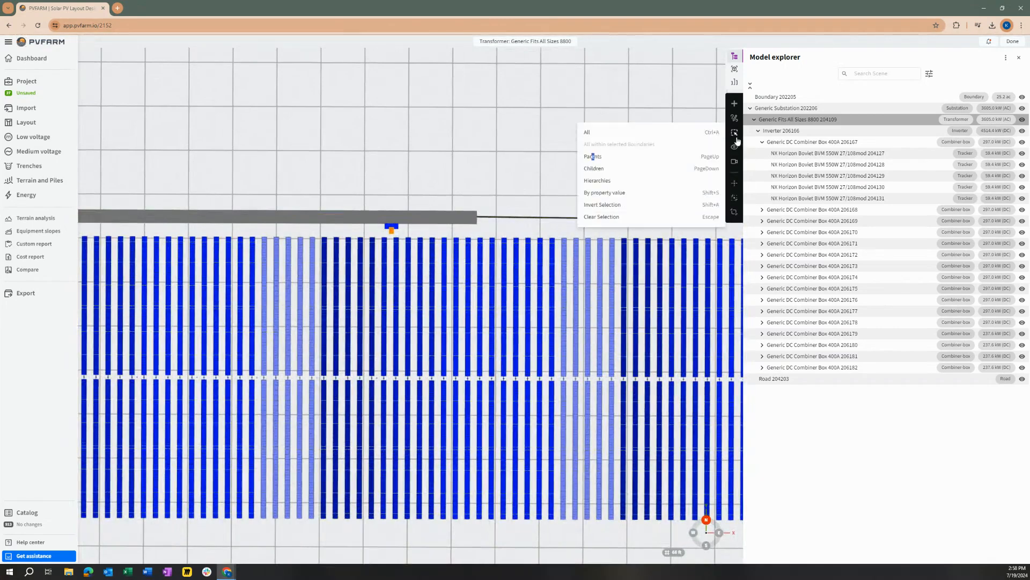
{"action": "left_click", "coordinate": [609, 156]}
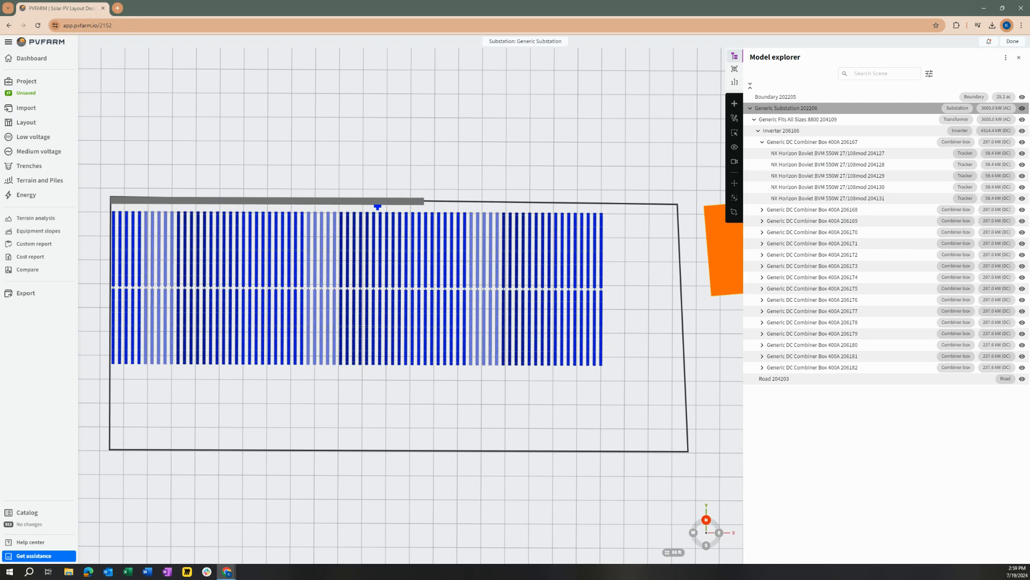
- Extend the site boundary southward by moving its two southern corner points
{"action": "scroll", "coordinate": [340, 368], "scroll_direction": "up", "scroll_amount": 5}
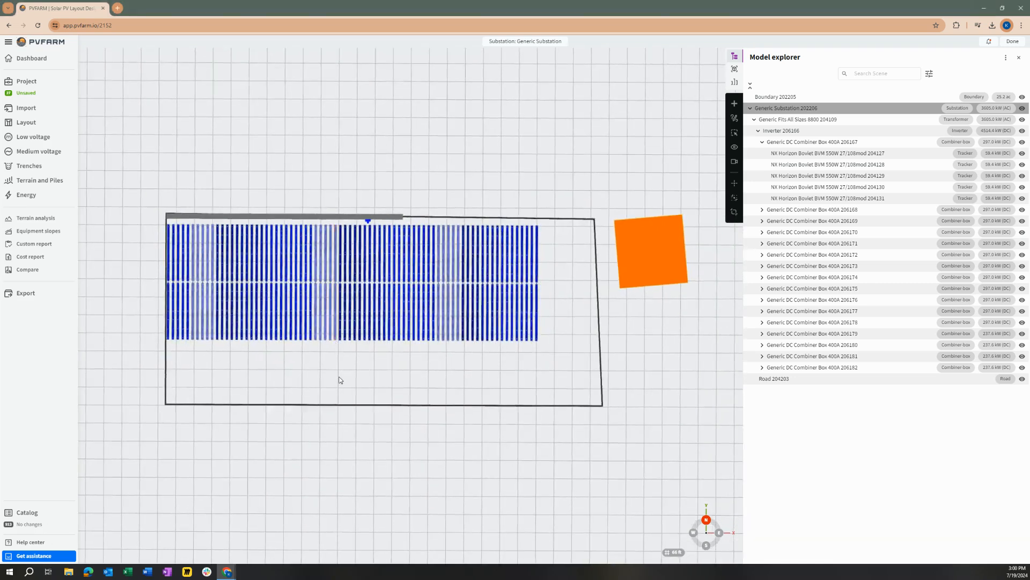
{"action": "scroll", "coordinate": [343, 441], "scroll_direction": "down", "scroll_amount": 5}
{"action": "left_click", "coordinate": [339, 443]}
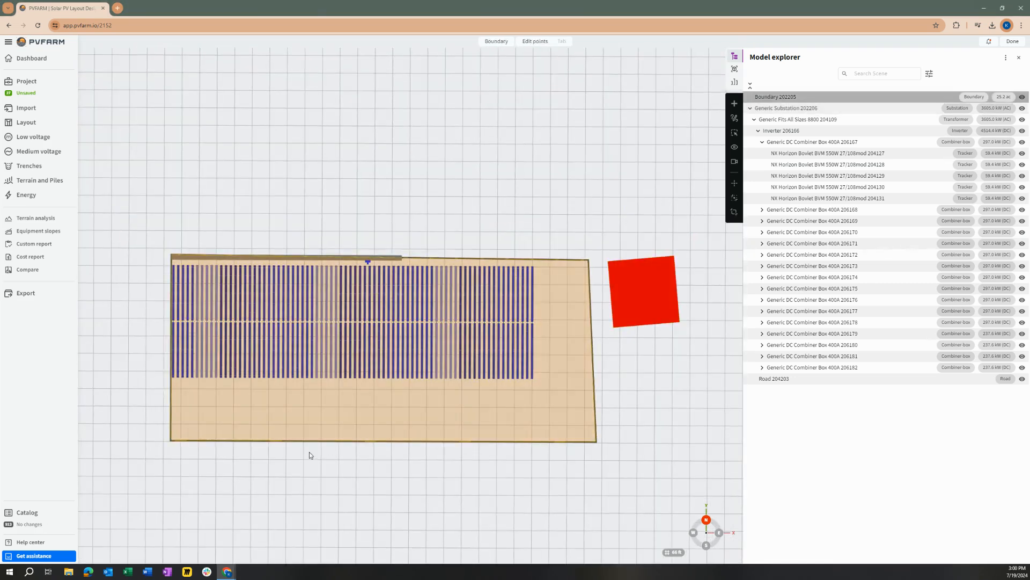
{"action": "key", "text": "Tab"}
{"action": "left_click_drag", "start_coordinate": [170, 441], "coordinate": [169, 521]}
{"action": "scroll", "coordinate": [499, 461], "scroll_direction": "down", "scroll_amount": 2}
{"action": "left_click_drag", "start_coordinate": [585, 403], "coordinate": [582, 471]}
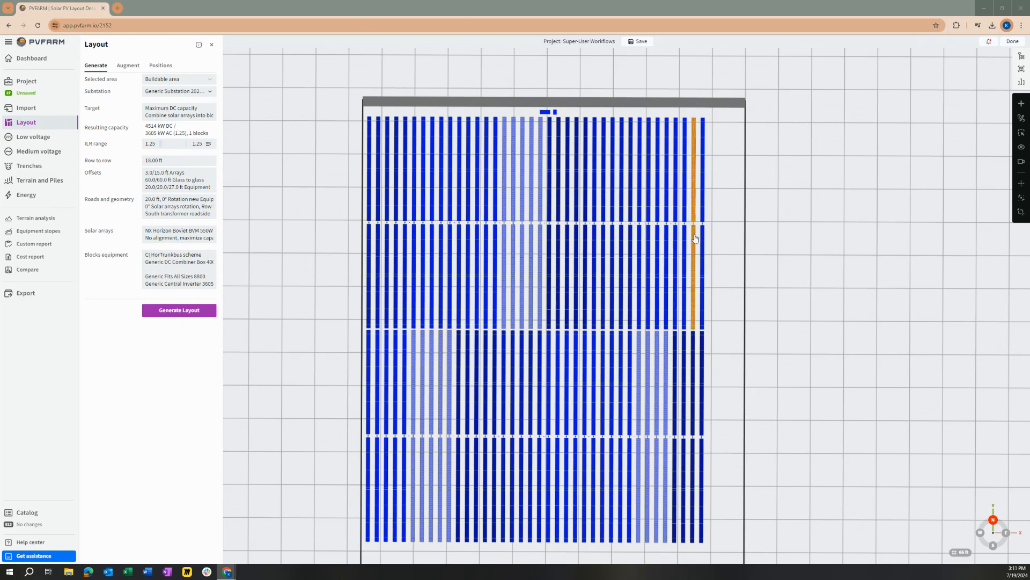
- Select the easternmost combiner box in the northern tracker rows and highlight its four child trackers
{"action": "scroll", "coordinate": [730, 298], "scroll_direction": "up", "scroll_amount": 1}
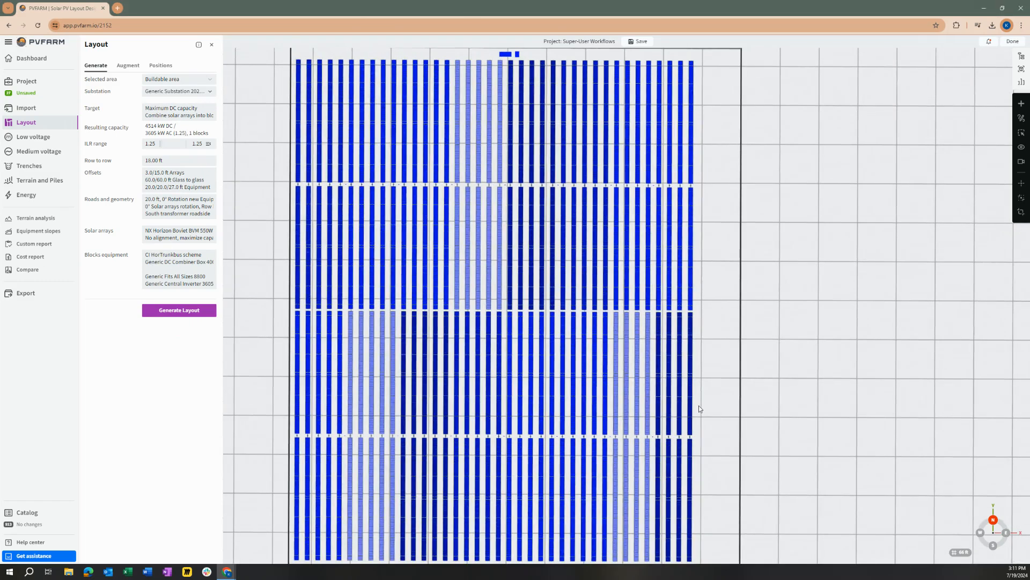
{"action": "scroll", "coordinate": [675, 280], "scroll_direction": "up", "scroll_amount": 1}
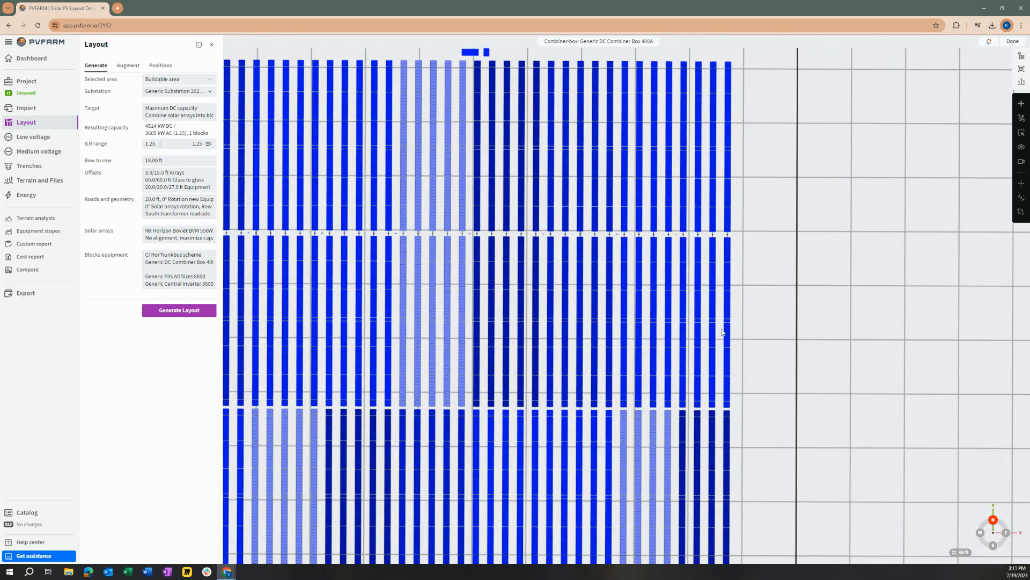
{"action": "left_click", "coordinate": [718, 347]}
{"action": "scroll", "coordinate": [713, 215], "scroll_direction": "up", "scroll_amount": 2}
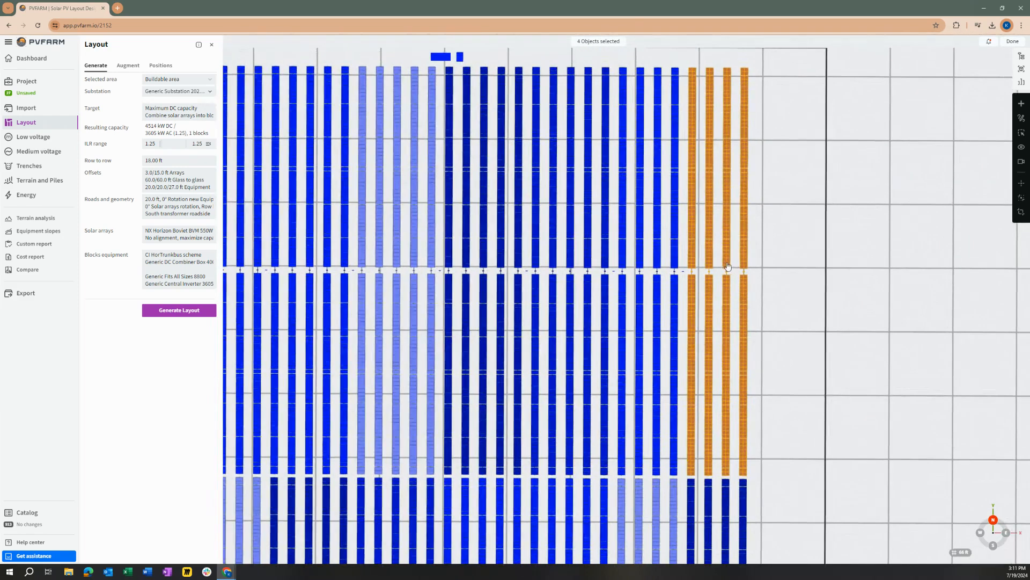
- Select the adjacent combiner box to the west and highlight its four child trackers
{"action": "scroll", "coordinate": [729, 419], "scroll_direction": "down", "scroll_amount": 1}
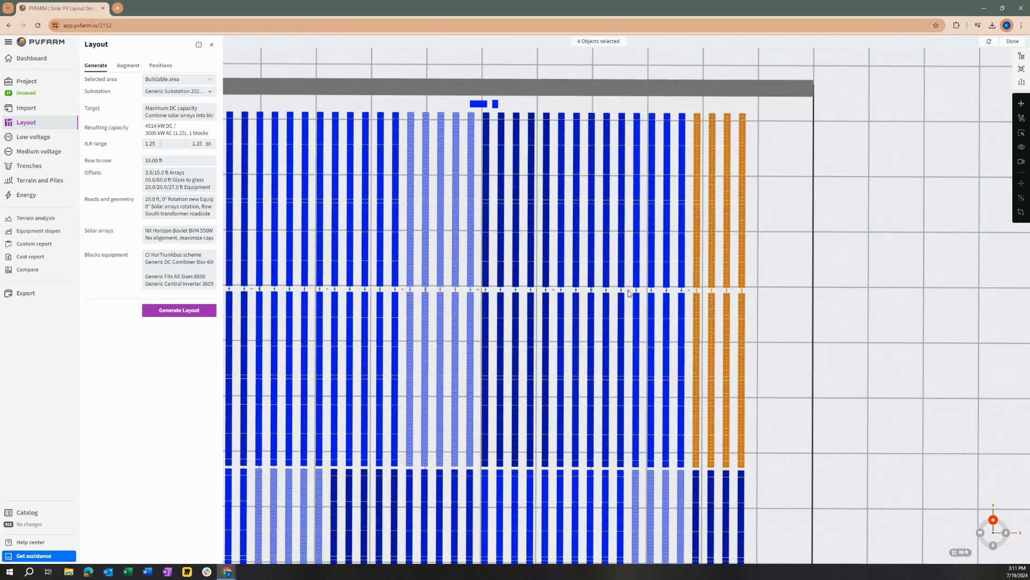
{"action": "left_click", "coordinate": [629, 292]}
{"action": "left_click", "coordinate": [630, 293]}
{"action": "scroll", "coordinate": [628, 238], "scroll_direction": "down", "scroll_amount": 2}
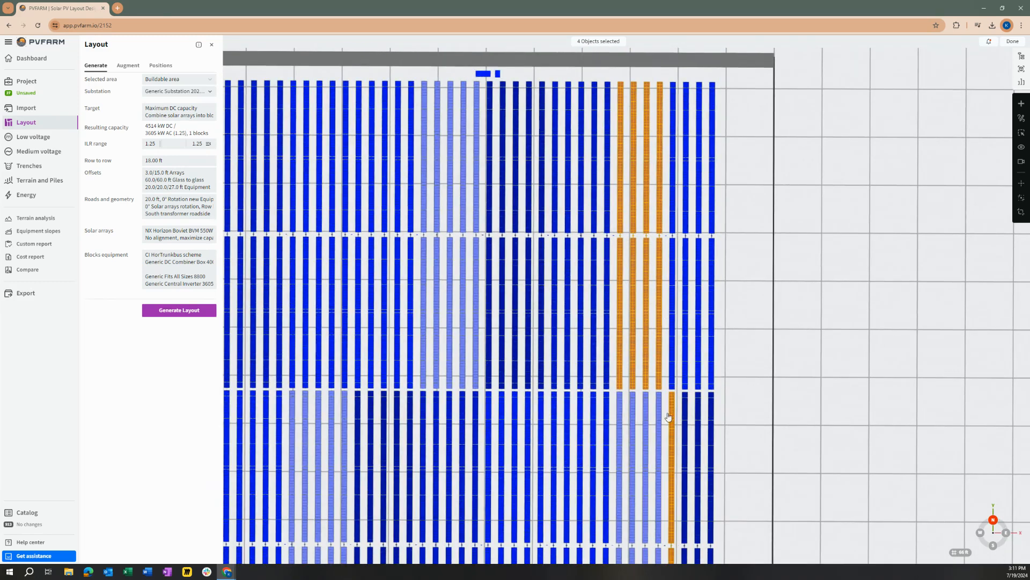
{"action": "scroll", "coordinate": [425, 370], "scroll_direction": "down", "scroll_amount": 2}
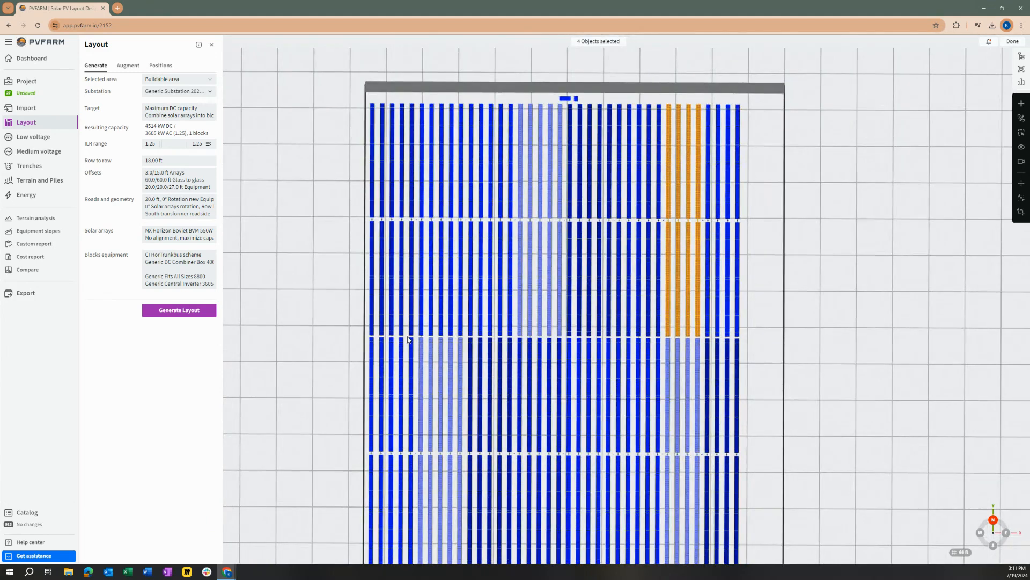
- Clear the selection and highlight the five child trackers of the next combiner box further west
{"action": "scroll", "coordinate": [679, 226], "scroll_direction": "up", "scroll_amount": 2}
{"action": "scroll", "coordinate": [679, 226], "scroll_direction": "up", "scroll_amount": 1}
{"action": "middle_click_drag", "start_coordinate": [679, 226], "coordinate": [612, 218]}
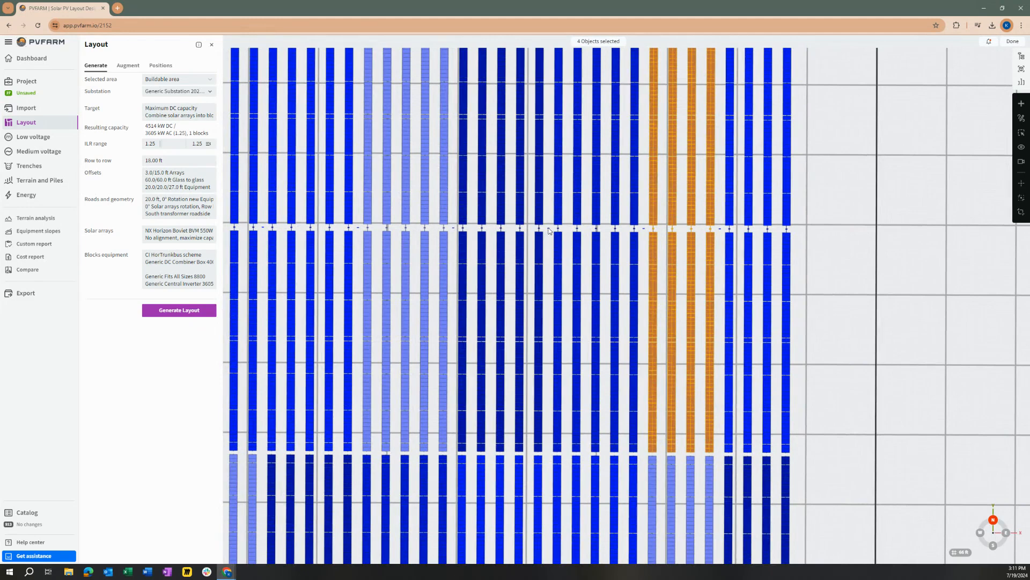
{"action": "key", "text": "Escape"}
{"action": "left_click_drag", "start_coordinate": [548, 231], "coordinate": [632, 251]}
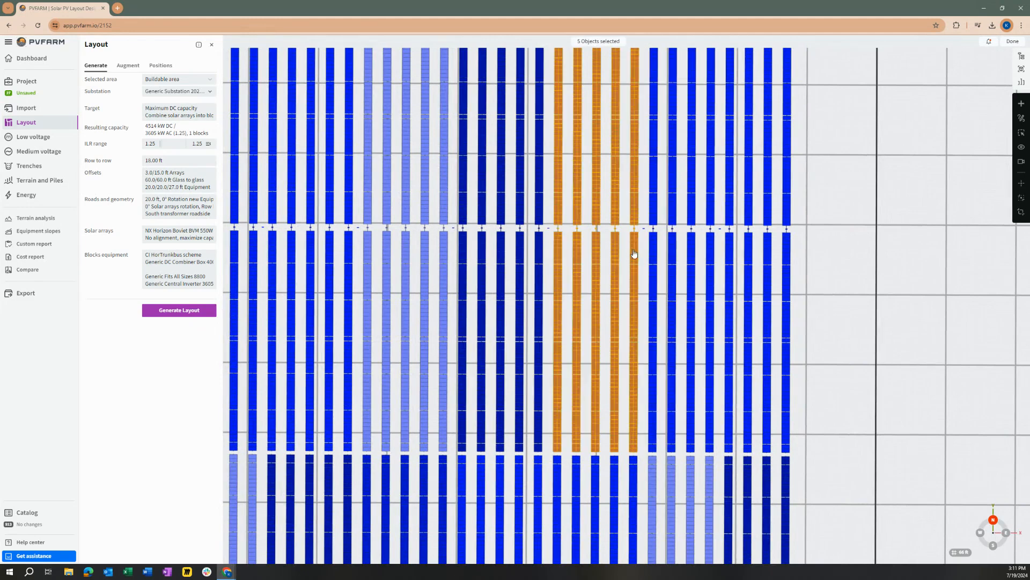
- Highlight the five light-blue trackers fed by the combiner box just south of the inverter and transformer
{"action": "scroll", "coordinate": [549, 203], "scroll_direction": "up", "scroll_amount": 2}
{"action": "scroll", "coordinate": [548, 209], "scroll_direction": "down", "scroll_amount": 1}
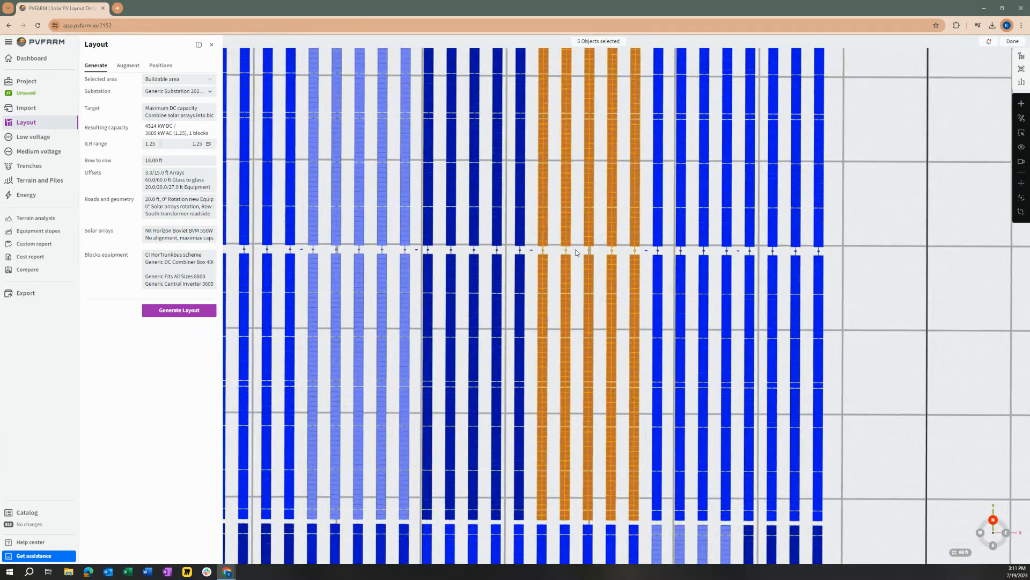
{"action": "scroll", "coordinate": [574, 249], "scroll_direction": "down", "scroll_amount": 2}
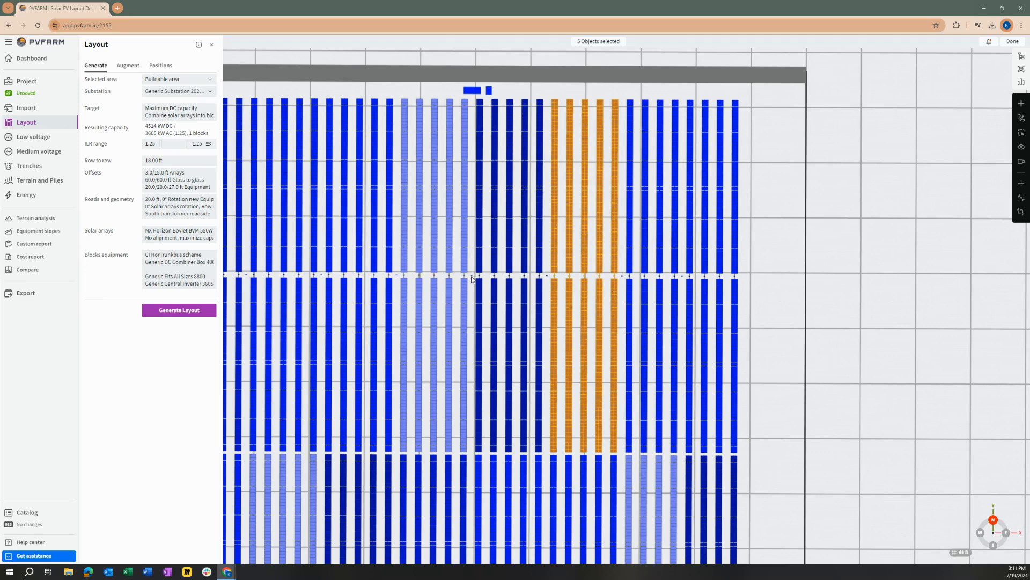
{"action": "left_click", "coordinate": [473, 279]}
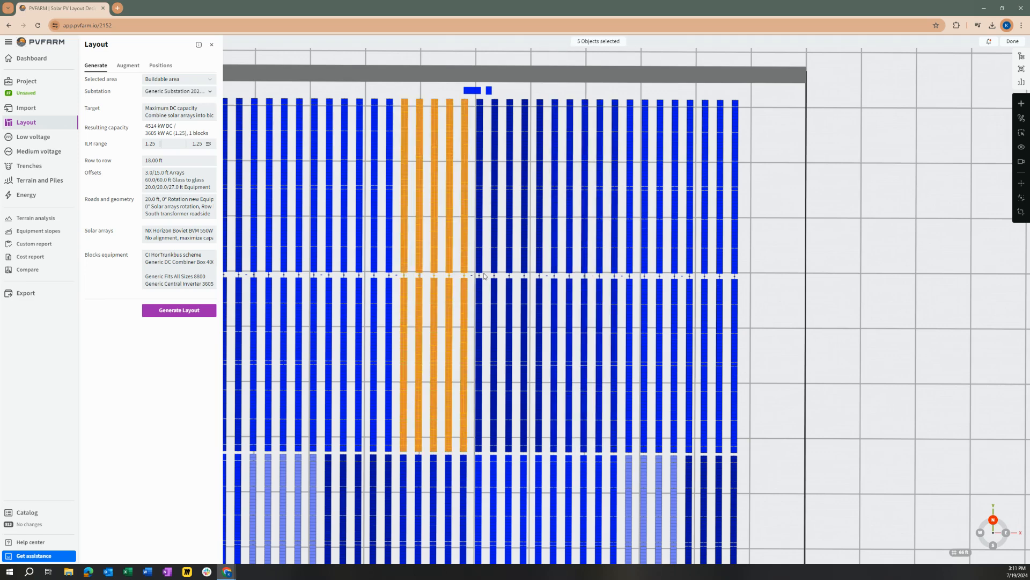
- Highlight the five child trackers of the second combiner box east of the light-blue group, and select the westernmost dark-blue tracker
{"action": "scroll", "coordinate": [485, 277], "scroll_direction": "up", "scroll_amount": 2}
{"action": "left_click", "coordinate": [571, 278]}
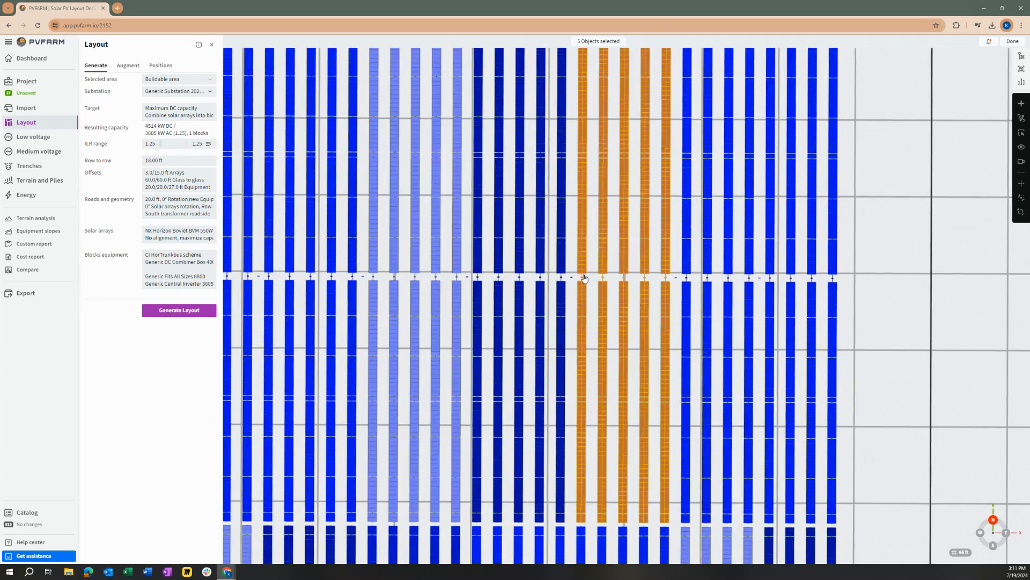
{"action": "left_click", "coordinate": [477, 262]}
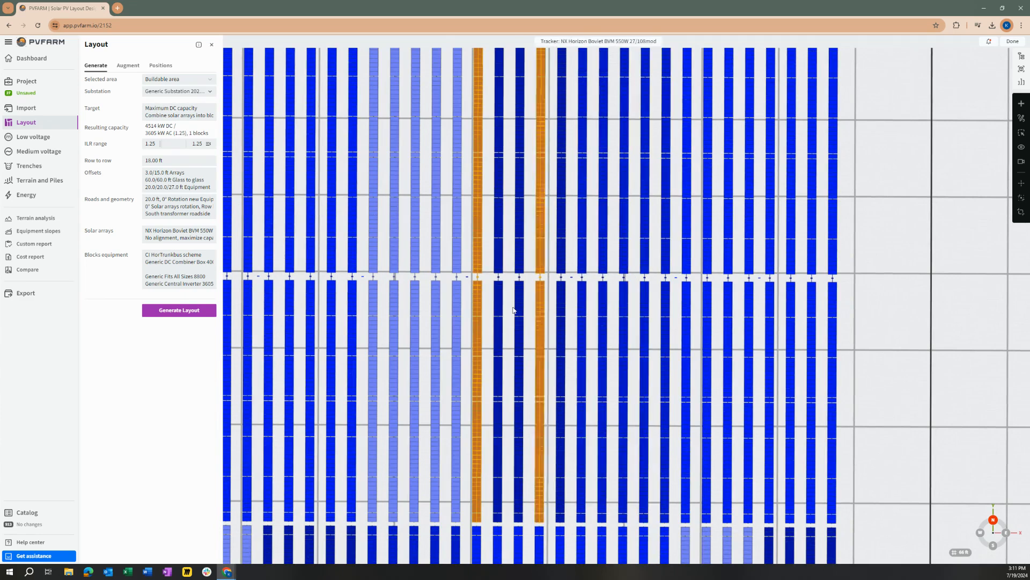
{"action": "scroll", "coordinate": [475, 286], "scroll_direction": "down", "scroll_amount": 1}
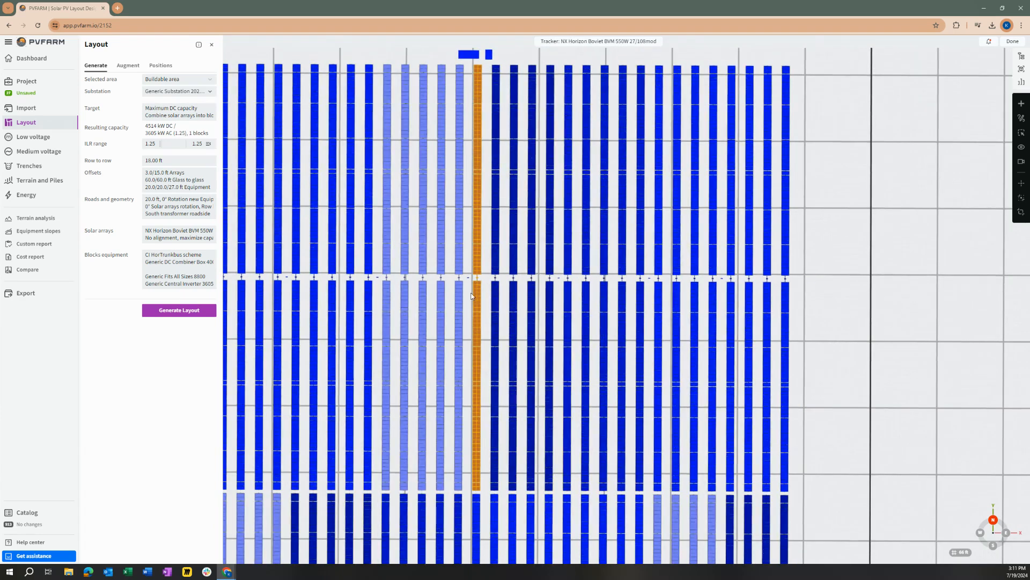
{"action": "scroll", "coordinate": [472, 267], "scroll_direction": "up", "scroll_amount": 2}
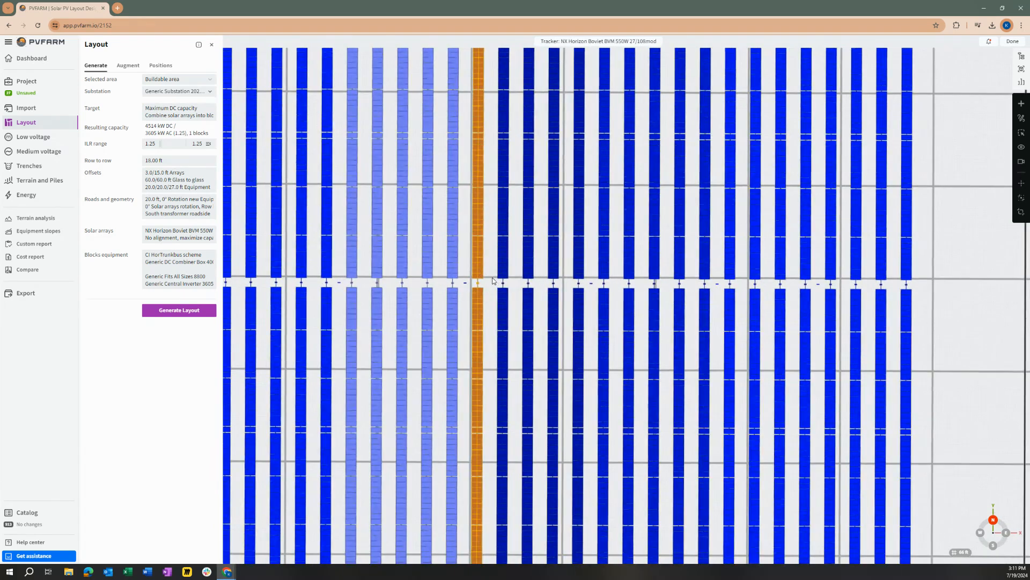
- Shift the combiner box between the light-blue and dark-blue trackers slightly north off the overlapping box, and undo the move
{"action": "left_click", "coordinate": [465, 283]}
{"action": "scroll", "coordinate": [465, 283], "scroll_direction": "up", "scroll_amount": 3}
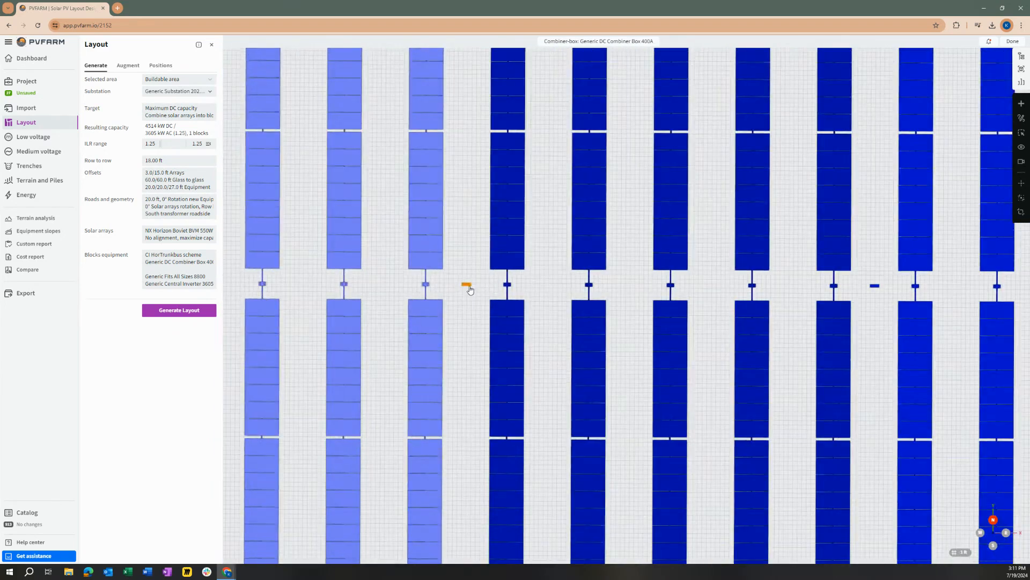
{"action": "left_click", "coordinate": [466, 286]}
{"action": "left_click_drag", "start_coordinate": [464, 258], "coordinate": [463, 220]}
{"action": "left_click", "coordinate": [490, 277]}
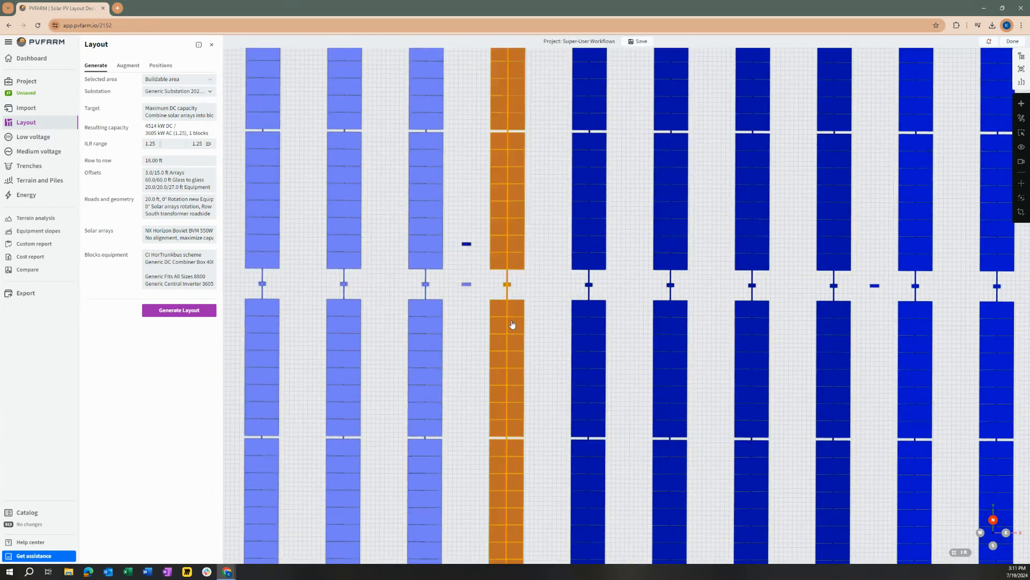
{"action": "key", "text": "ctrl+z"}
{"action": "key", "text": "ctrl+z"}
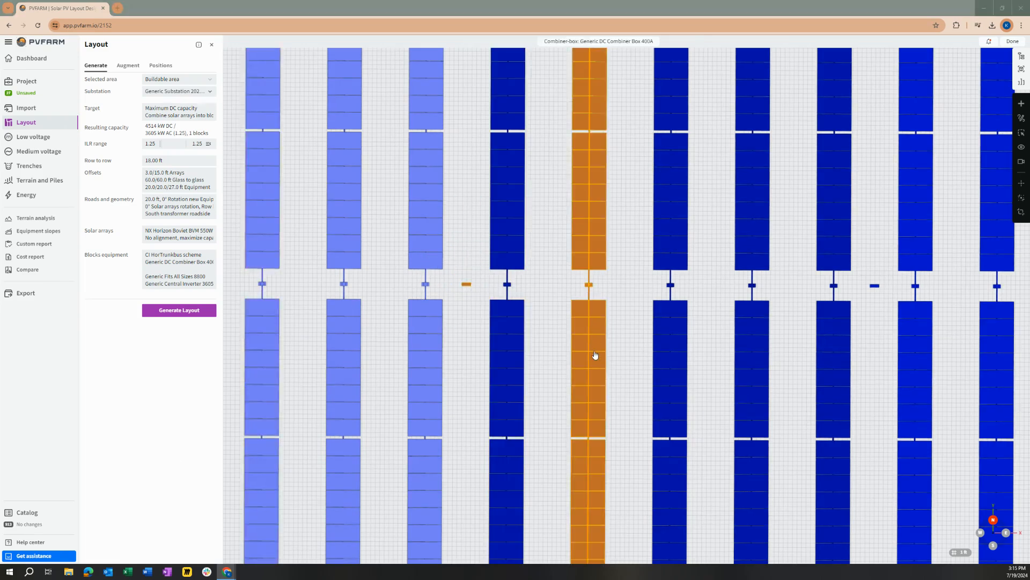
- Select the easternmost combiner box in the northern tracker rows and highlight its four child trackers
{"action": "scroll", "coordinate": [589, 367], "scroll_direction": "down", "scroll_amount": 3}
{"action": "scroll", "coordinate": [589, 367], "scroll_direction": "down", "scroll_amount": 5}
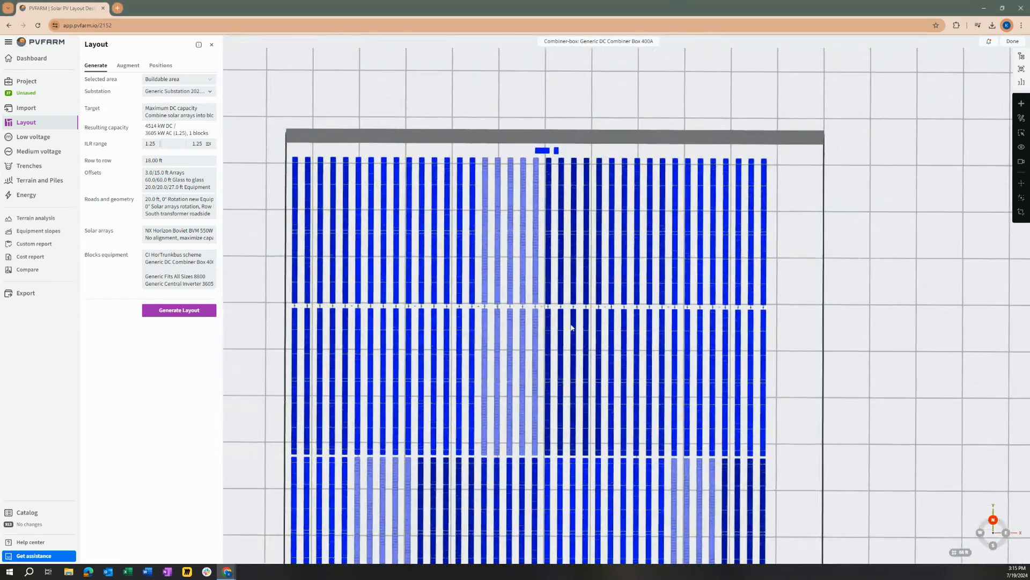
{"action": "scroll", "coordinate": [773, 322], "scroll_direction": "up", "scroll_amount": 3}
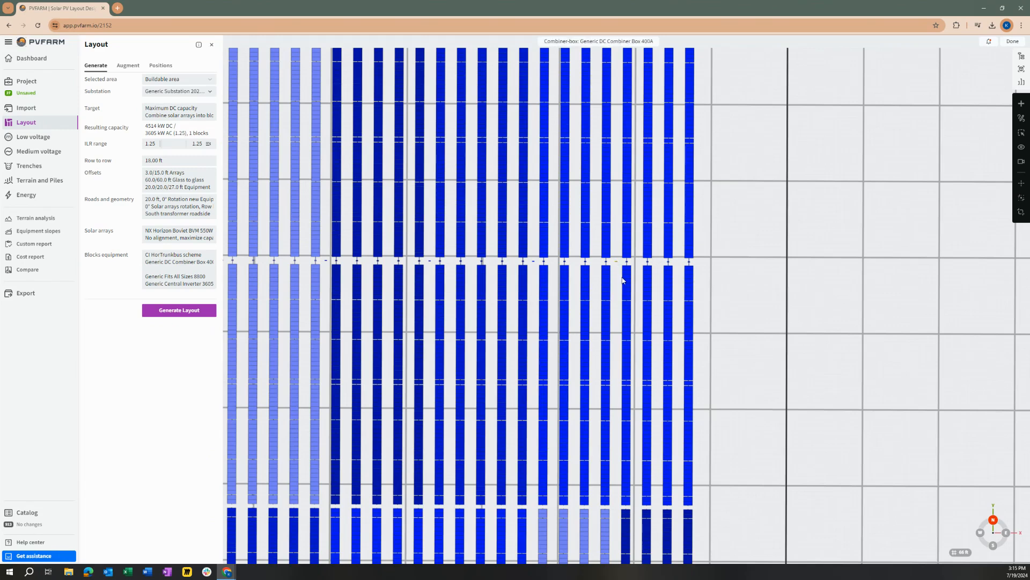
{"action": "left_click_drag", "start_coordinate": [622, 282], "coordinate": [718, 287]}
{"action": "scroll", "coordinate": [717, 322], "scroll_direction": "down", "scroll_amount": 2}
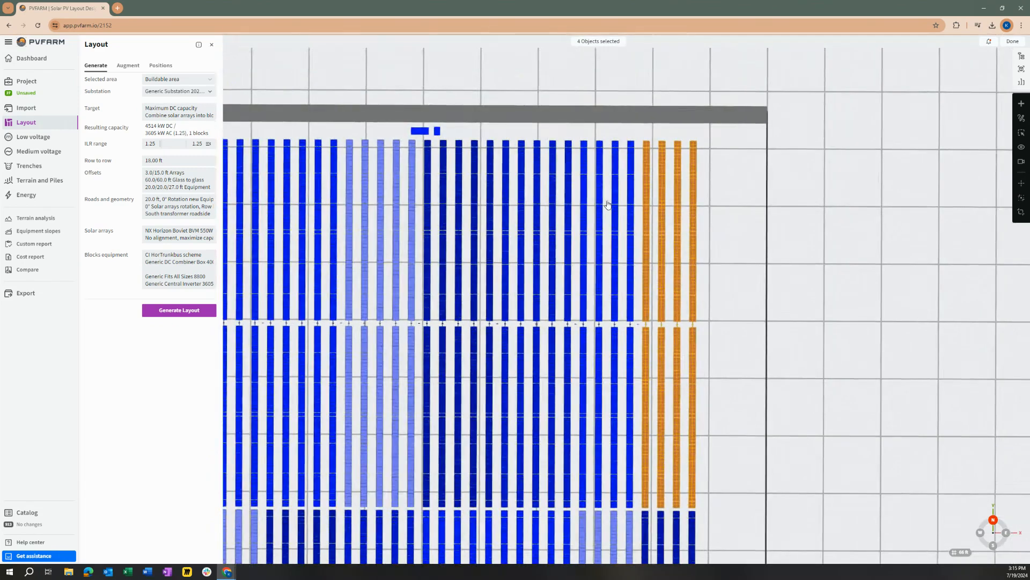
{"action": "middle_click_drag", "start_coordinate": [622, 317], "coordinate": [710, 341]}
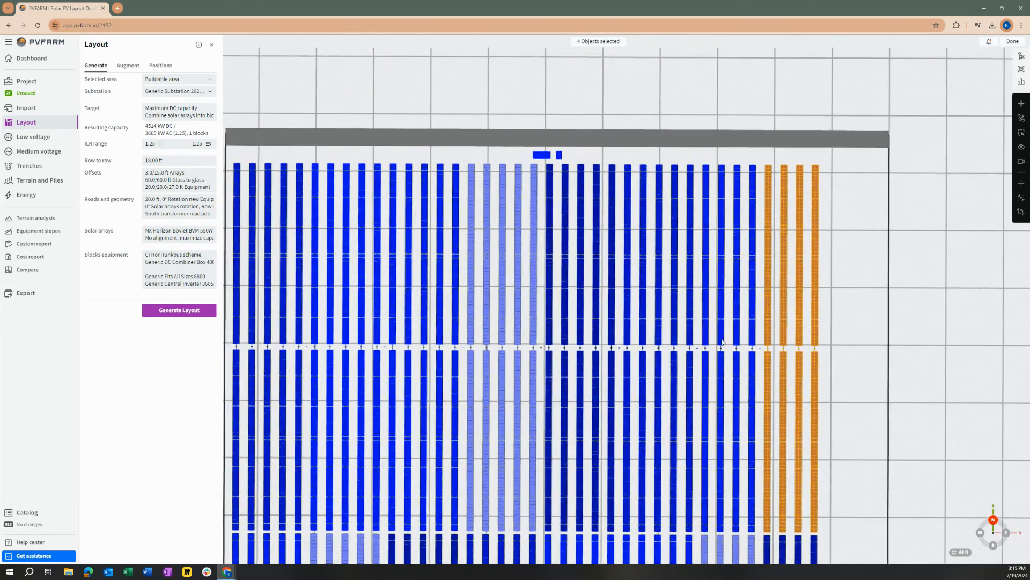
- Select the tracker just west of the easternmost combiner box and trace through its parent box to highlight the five child trackers
{"action": "scroll", "coordinate": [796, 336], "scroll_direction": "up", "scroll_amount": 3}
{"action": "left_click", "coordinate": [626, 287]}
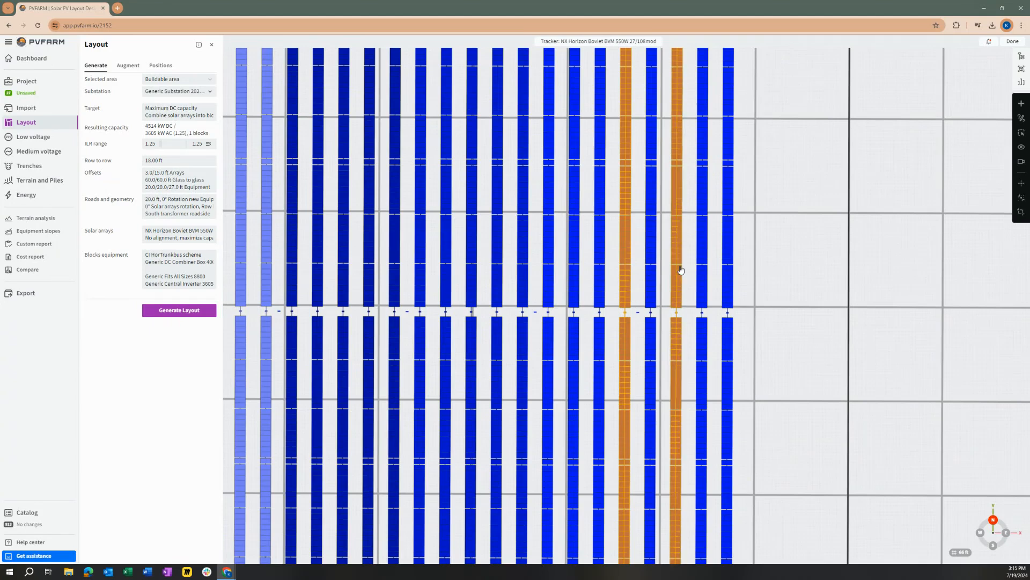
{"action": "scroll", "coordinate": [641, 313], "scroll_direction": "up", "scroll_amount": 2}
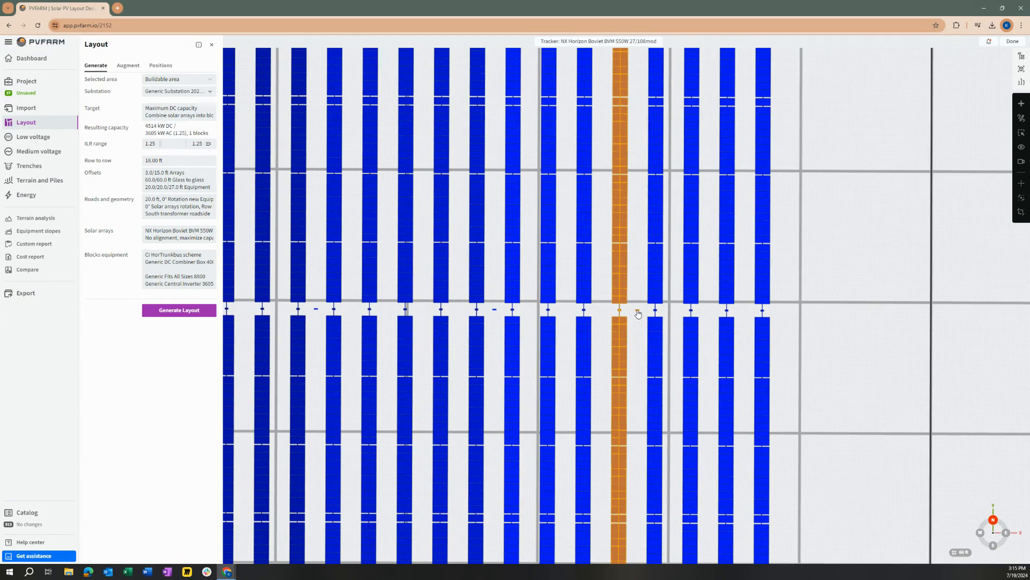
{"action": "scroll", "coordinate": [639, 315], "scroll_direction": "down", "scroll_amount": 1}
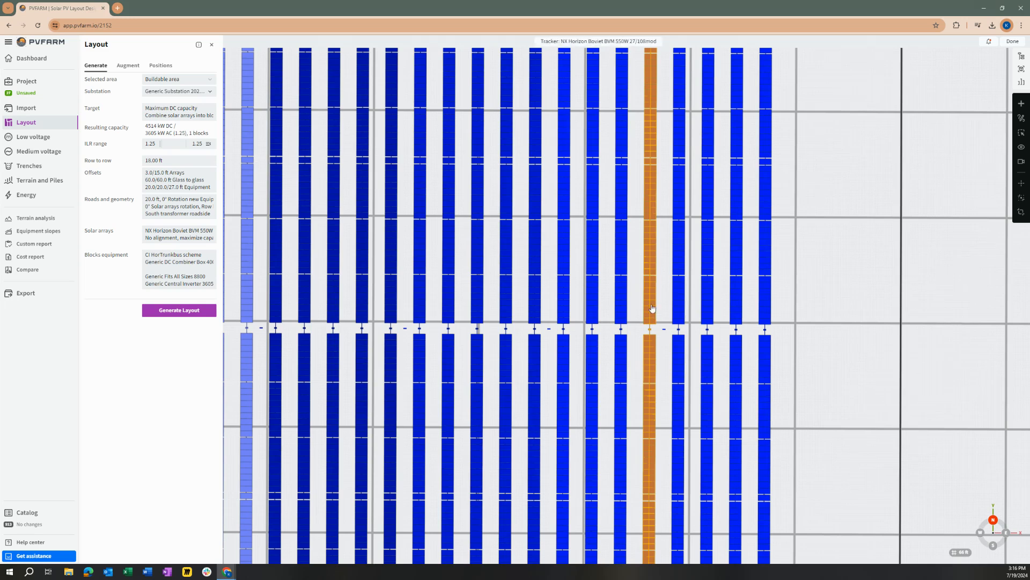
{"action": "key", "text": "ctrl+z"}
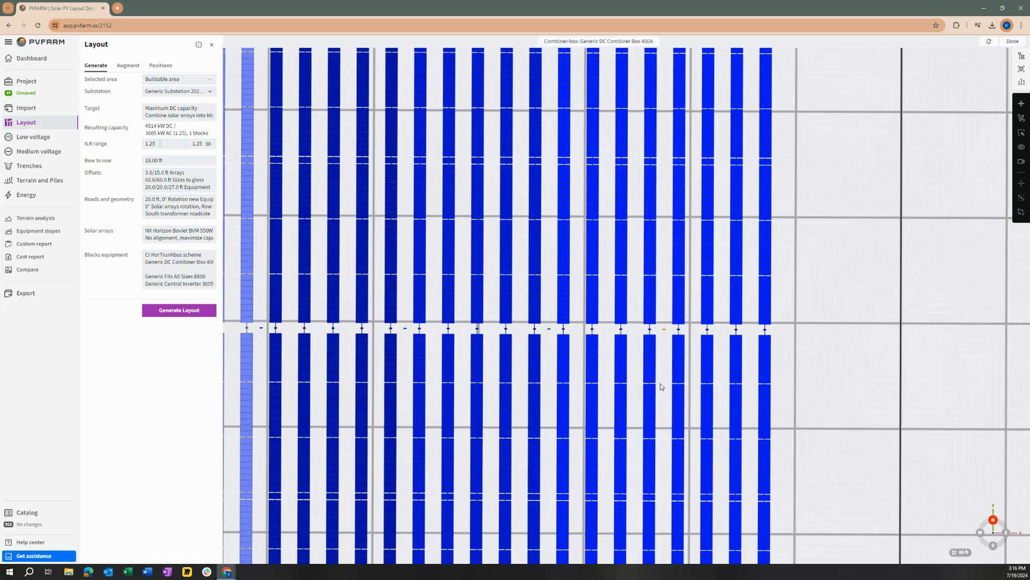
{"action": "key", "text": "ctrl+z"}
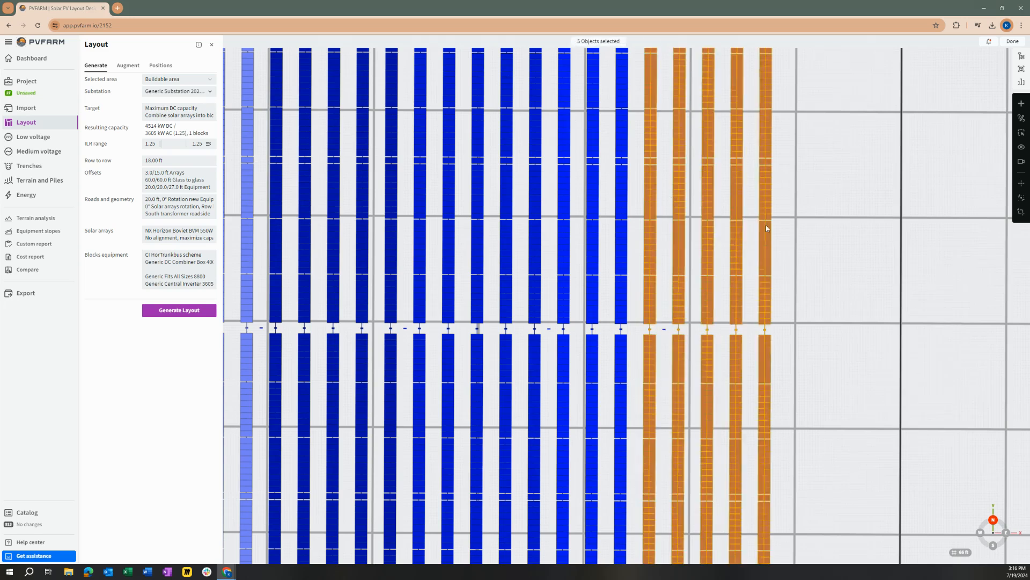
- Select only the tracker directly west of the easternmost combiner box
{"action": "scroll", "coordinate": [734, 446], "scroll_direction": "down", "scroll_amount": 3}
{"action": "scroll", "coordinate": [759, 404], "scroll_direction": "down", "scroll_amount": 4}
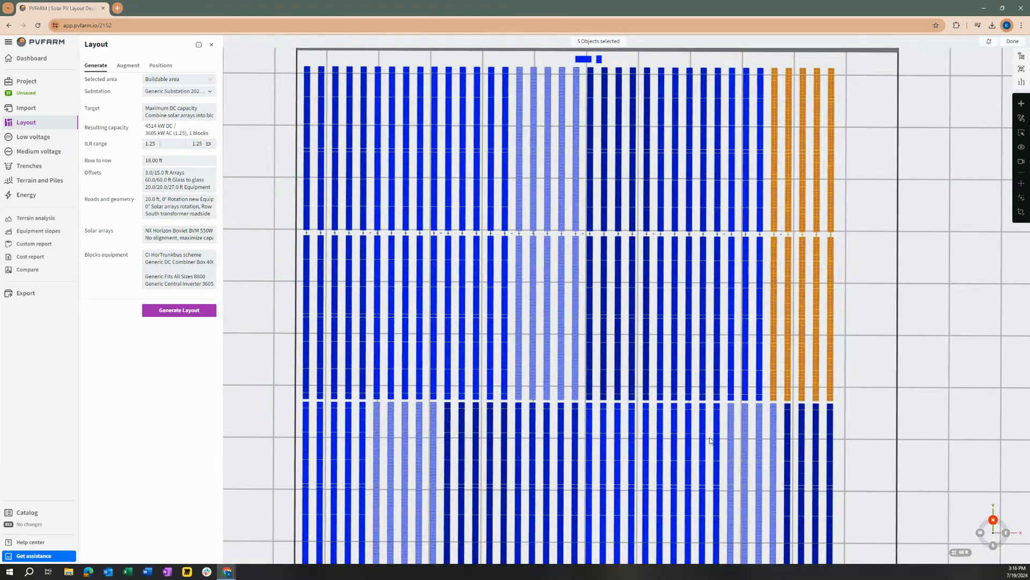
{"action": "scroll", "coordinate": [829, 253], "scroll_direction": "up", "scroll_amount": 3}
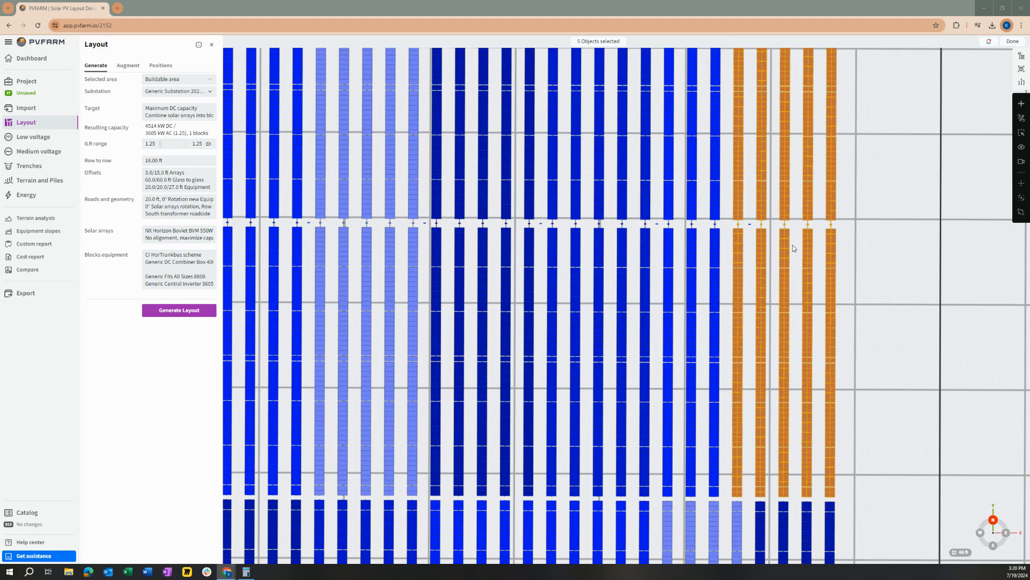
{"action": "scroll", "coordinate": [791, 253], "scroll_direction": "up", "scroll_amount": 3}
{"action": "middle_click_drag", "start_coordinate": [791, 253], "coordinate": [647, 347]}
{"action": "left_click", "coordinate": [581, 344]}
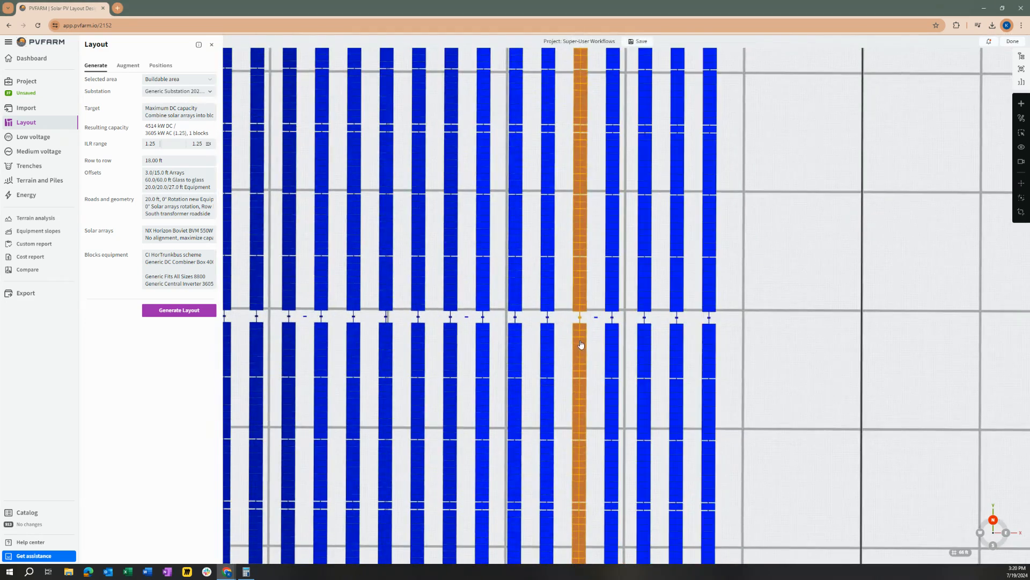
{"action": "scroll", "coordinate": [595, 326], "scroll_direction": "down", "scroll_amount": 5}
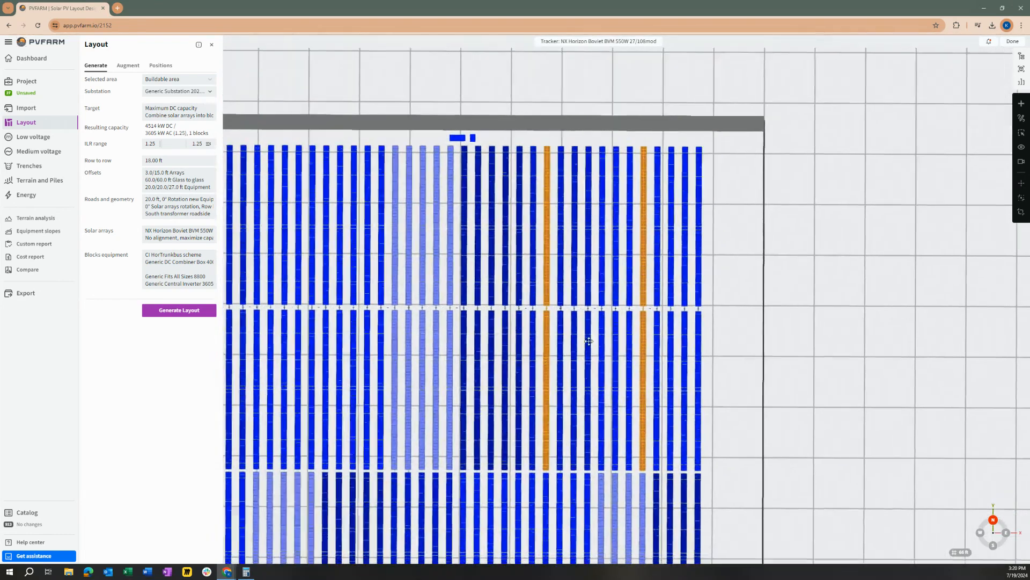
{"action": "middle_click_drag", "start_coordinate": [589, 341], "coordinate": [637, 352]}
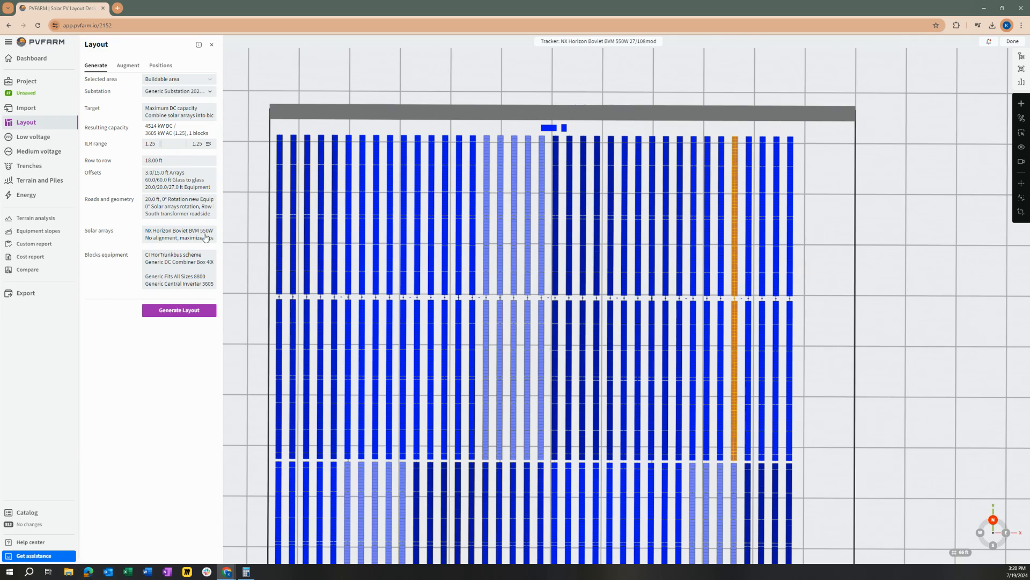
- Open the blocks equipment settings and inspect the NEC multiplier and combiner box rating
{"action": "left_click", "coordinate": [173, 274]}
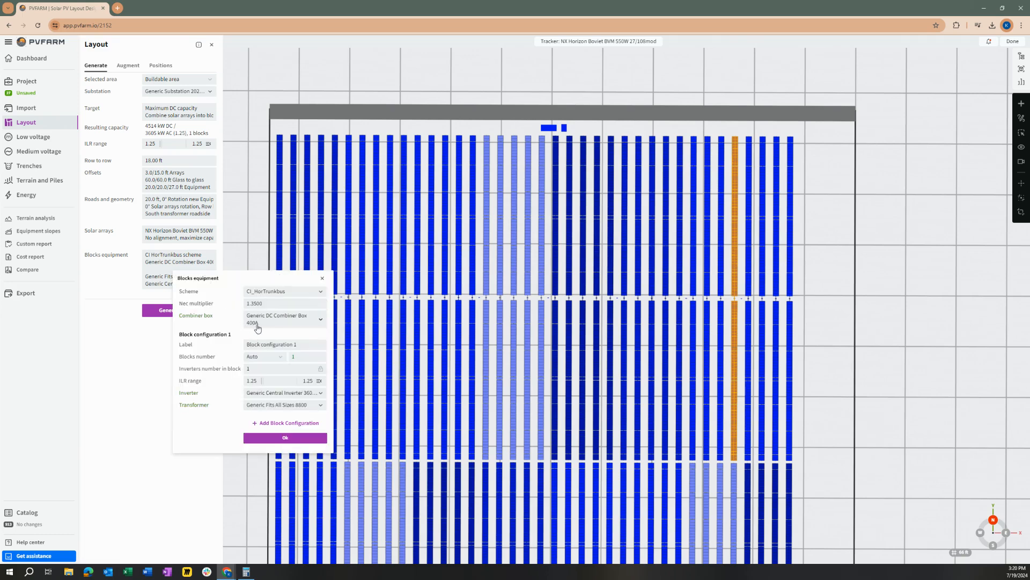
{"action": "double_click", "coordinate": [267, 303]}
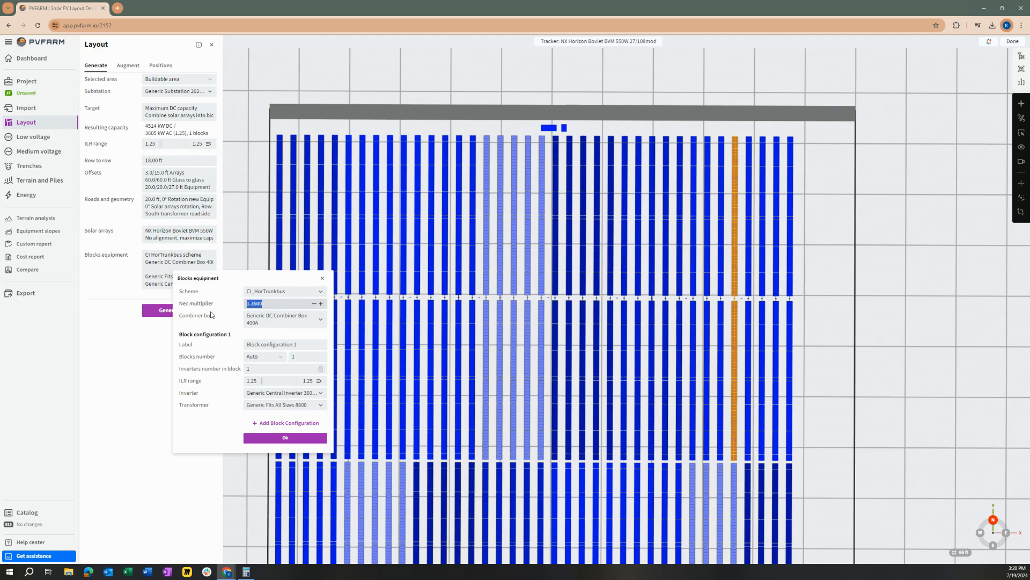
{"action": "left_click", "coordinate": [233, 318]}
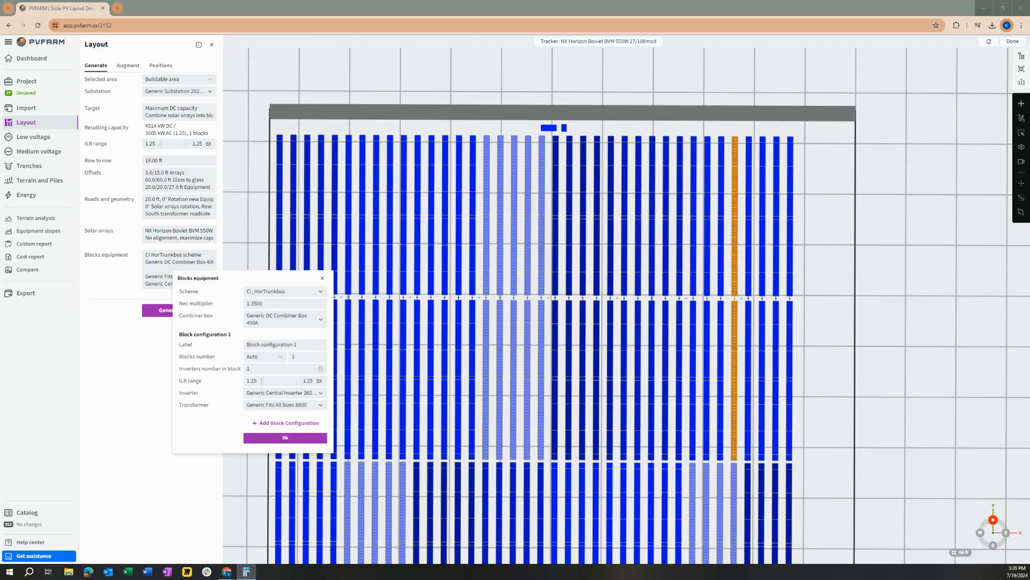
- Switch to the calculator and divide the 400 A combiner box rating by the NEC multiplier of 1.35
{"action": "left_click", "coordinate": [245, 571]}
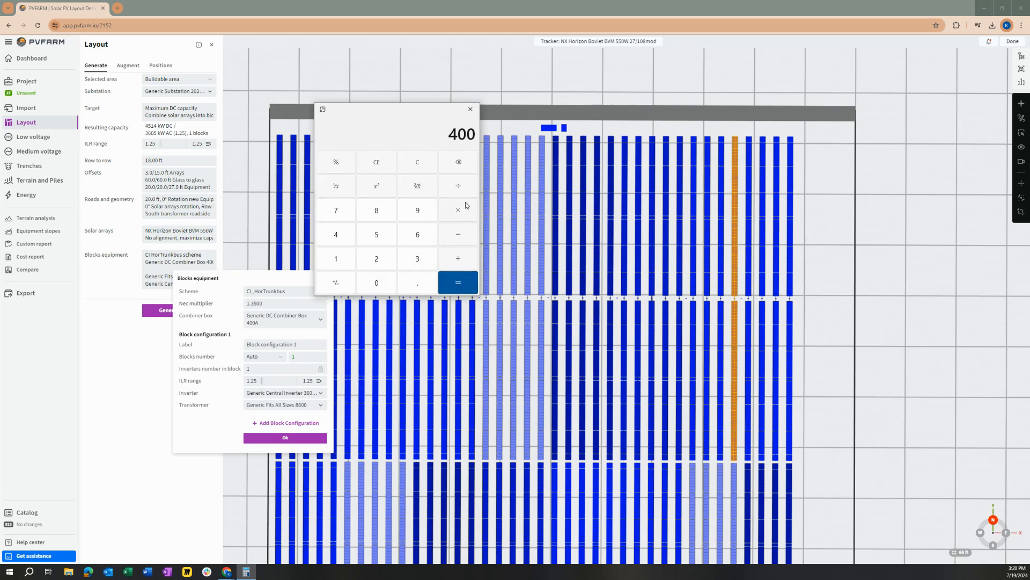
{"action": "left_click", "coordinate": [336, 259]}
{"action": "left_click", "coordinate": [418, 282]}
{"action": "left_click", "coordinate": [418, 258]}
{"action": "left_click", "coordinate": [376, 234]}
{"action": "left_click", "coordinate": [457, 285]}
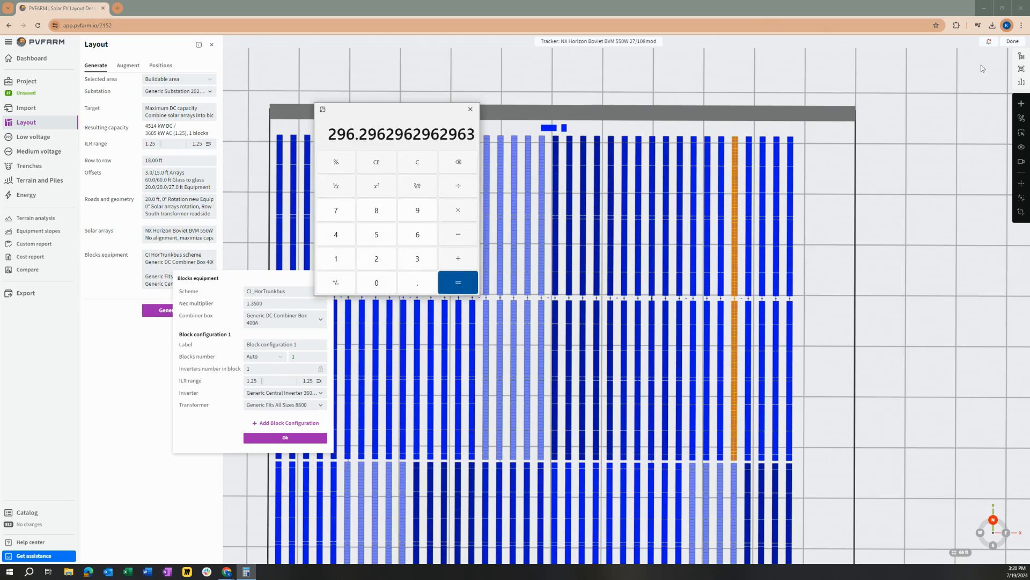
- Check the selected tracker's circuit and module details, and divide the calculator's result by 13 and by 4
{"action": "left_click", "coordinate": [1022, 69]}
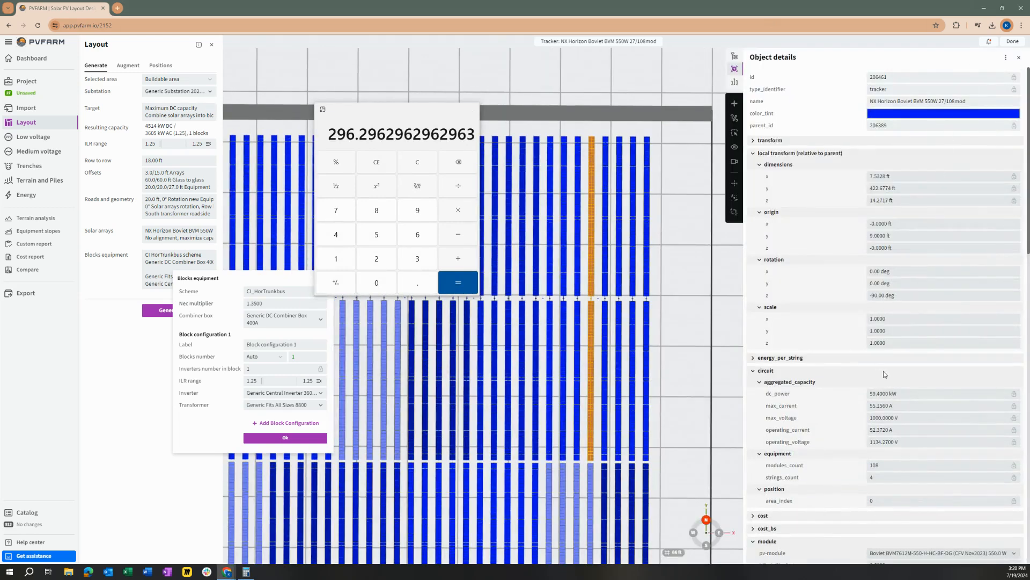
{"action": "scroll", "coordinate": [885, 374], "scroll_direction": "down", "scroll_amount": 5}
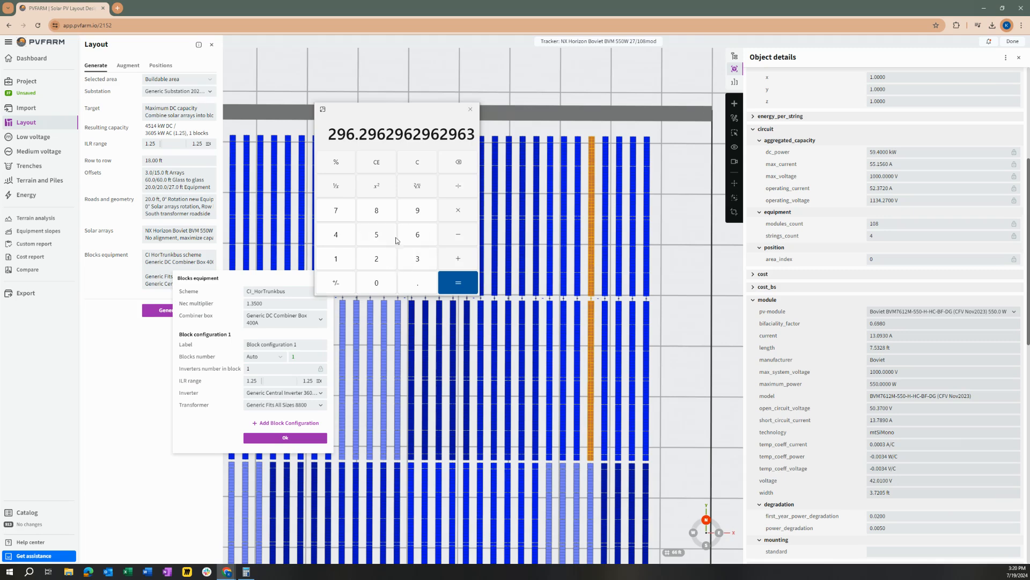
{"action": "left_click", "coordinate": [340, 260]}
{"action": "left_click", "coordinate": [421, 258]}
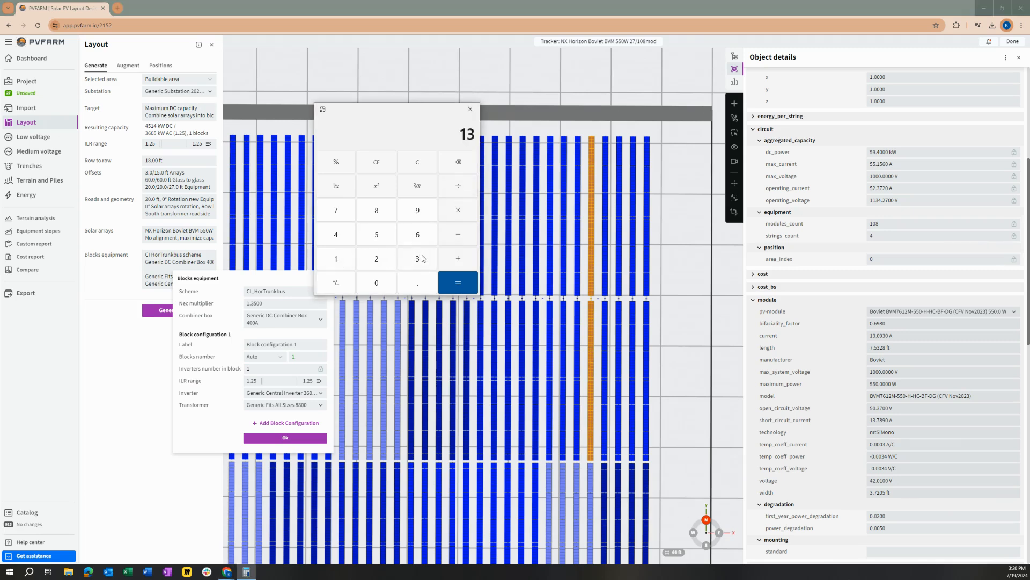
{"action": "left_click", "coordinate": [457, 187]}
{"action": "left_click", "coordinate": [338, 236]}
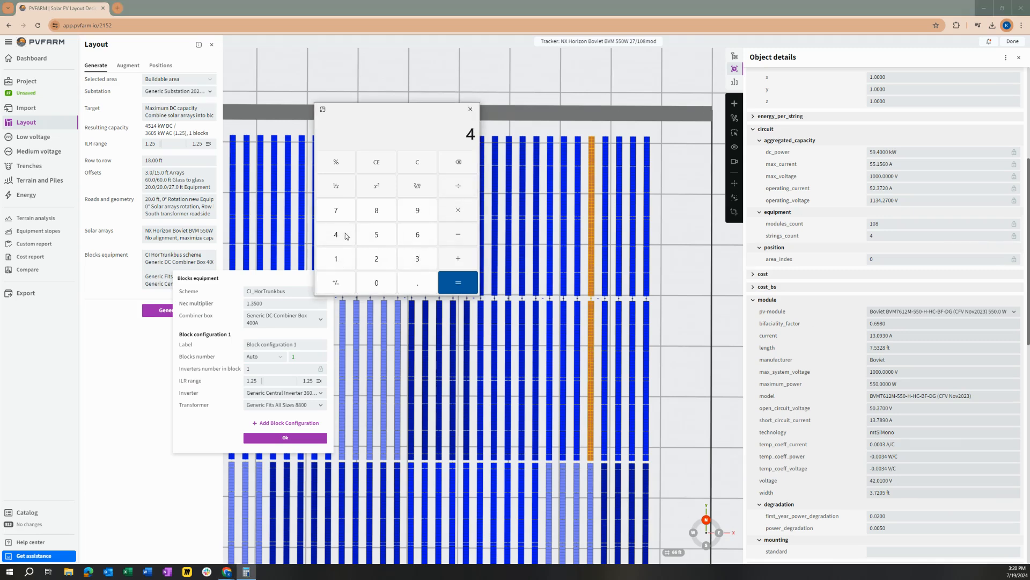
{"action": "left_click", "coordinate": [457, 286]}
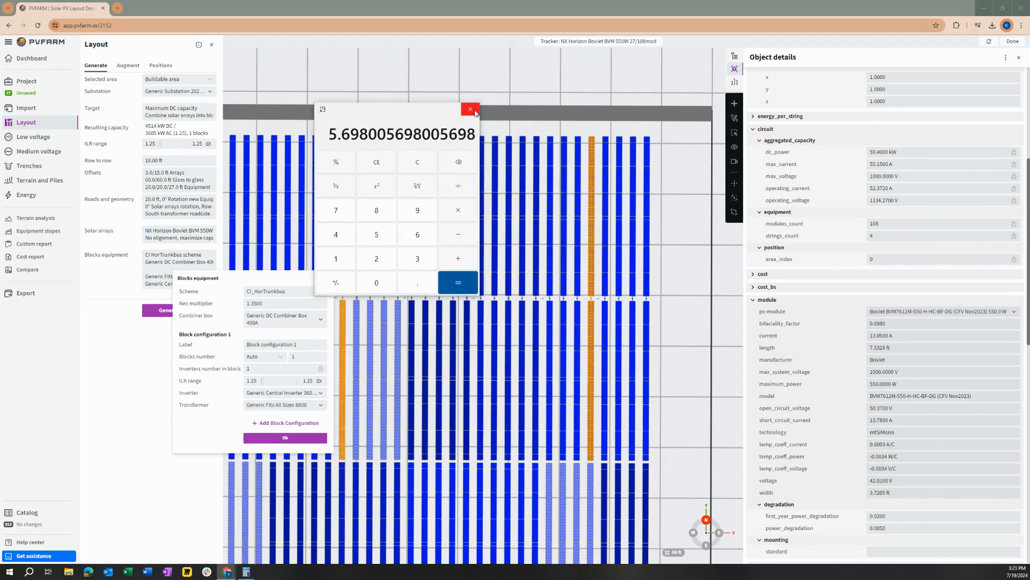
- Close the calculator and the blocks equipment settings, and clear the tracker selection
{"action": "left_click", "coordinate": [475, 110]}
{"action": "left_click", "coordinate": [324, 278]}
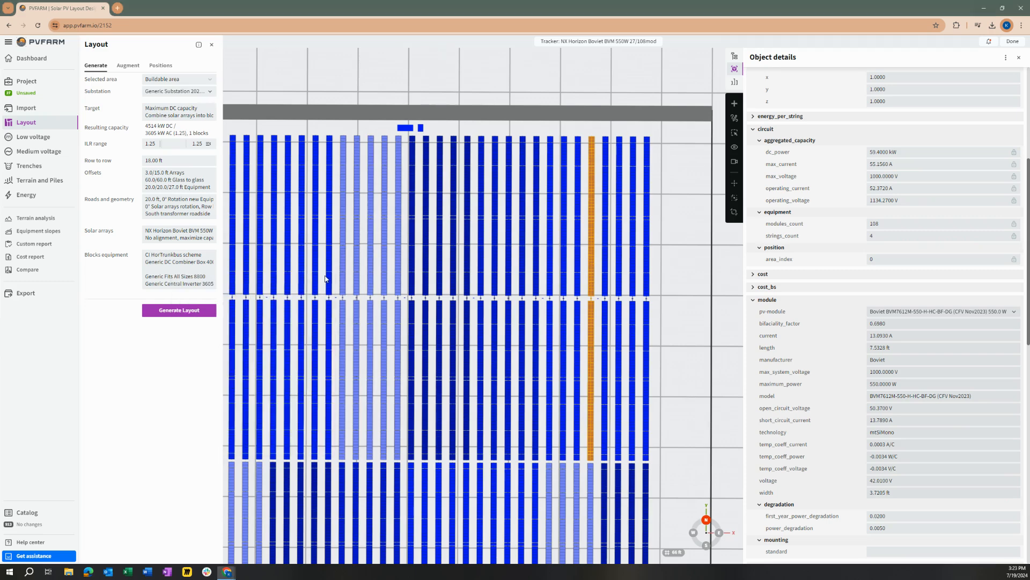
{"action": "scroll", "coordinate": [600, 301], "scroll_direction": "down", "scroll_amount": 5}
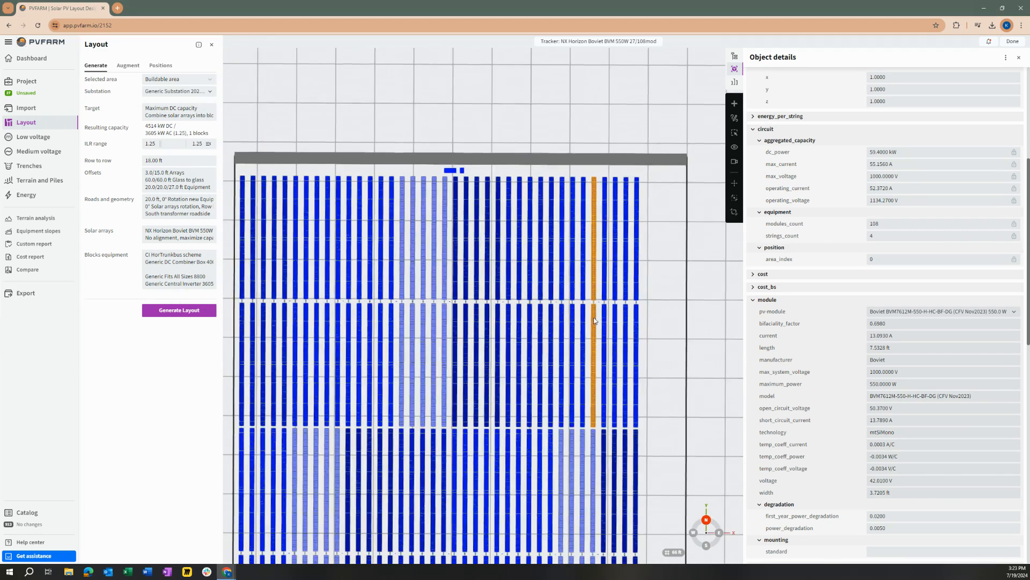
{"action": "left_click", "coordinate": [597, 339]}
- Examine the gap between the tracker rows and pick a combiner box near the layout's east edge
{"action": "middle_click_drag", "start_coordinate": [592, 416], "coordinate": [567, 386]}
{"action": "scroll", "coordinate": [588, 381], "scroll_direction": "down", "scroll_amount": 3}
{"action": "scroll", "coordinate": [579, 397], "scroll_direction": "up", "scroll_amount": 4}
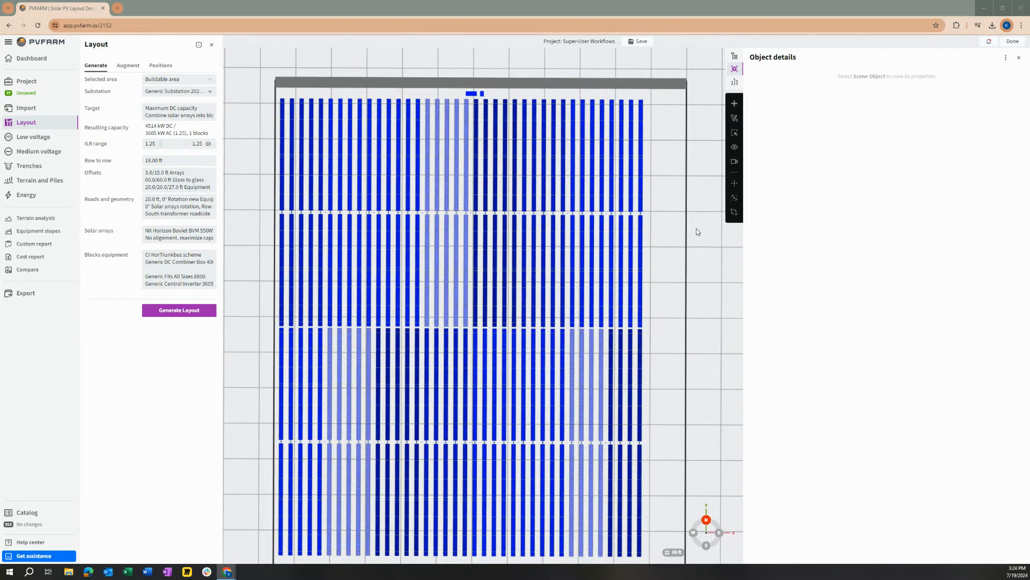
{"action": "scroll", "coordinate": [651, 212], "scroll_direction": "up", "scroll_amount": 5}
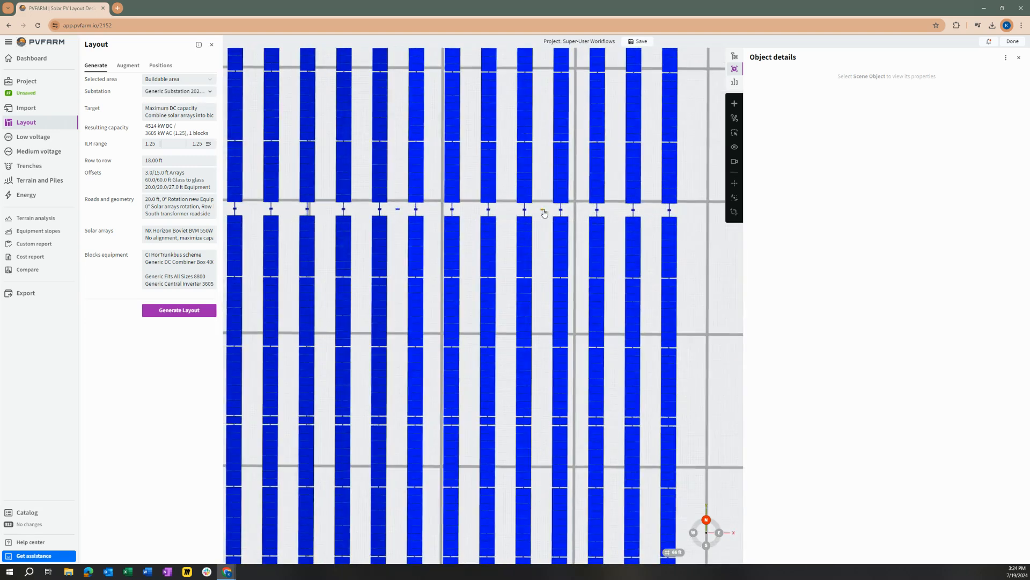
{"action": "left_click", "coordinate": [544, 211]}
{"action": "scroll", "coordinate": [553, 275], "scroll_direction": "down", "scroll_amount": 2}
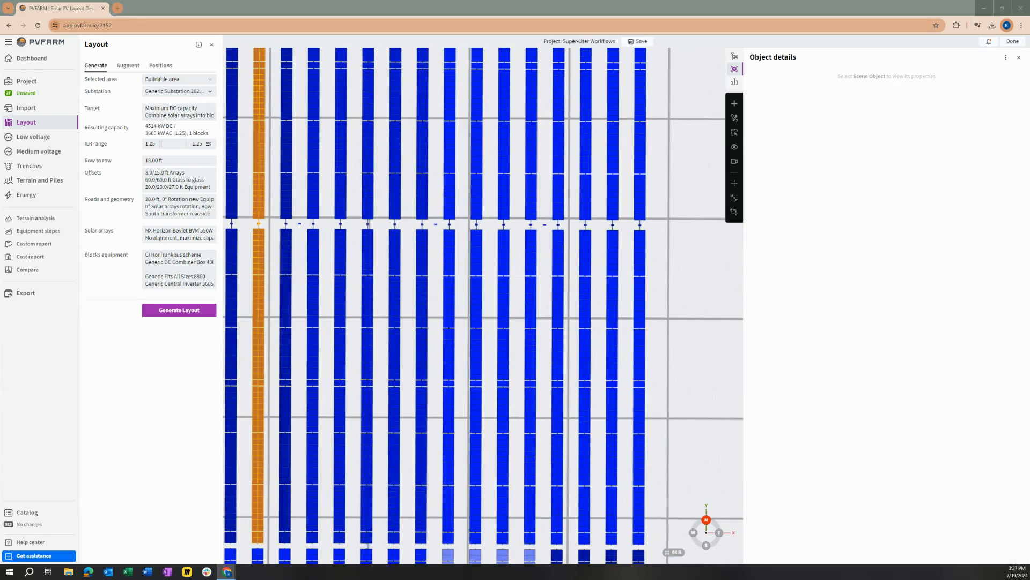
- Reassign the tracker beside the easternmost group to that group's combiner box, and select all trackers belonging to the box
{"action": "scroll", "coordinate": [572, 288], "scroll_direction": "down", "scroll_amount": 3}
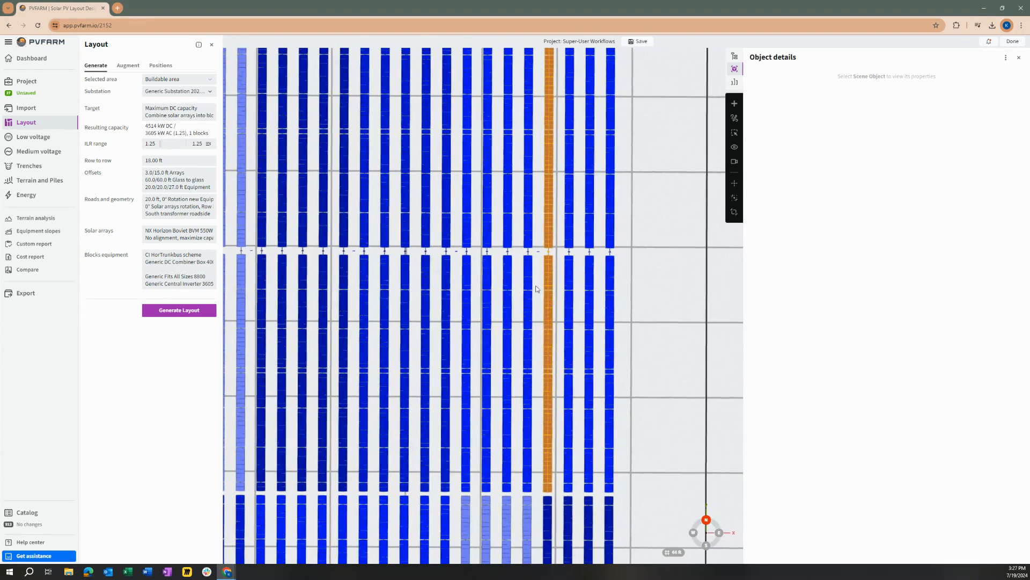
{"action": "left_click", "coordinate": [506, 265]}
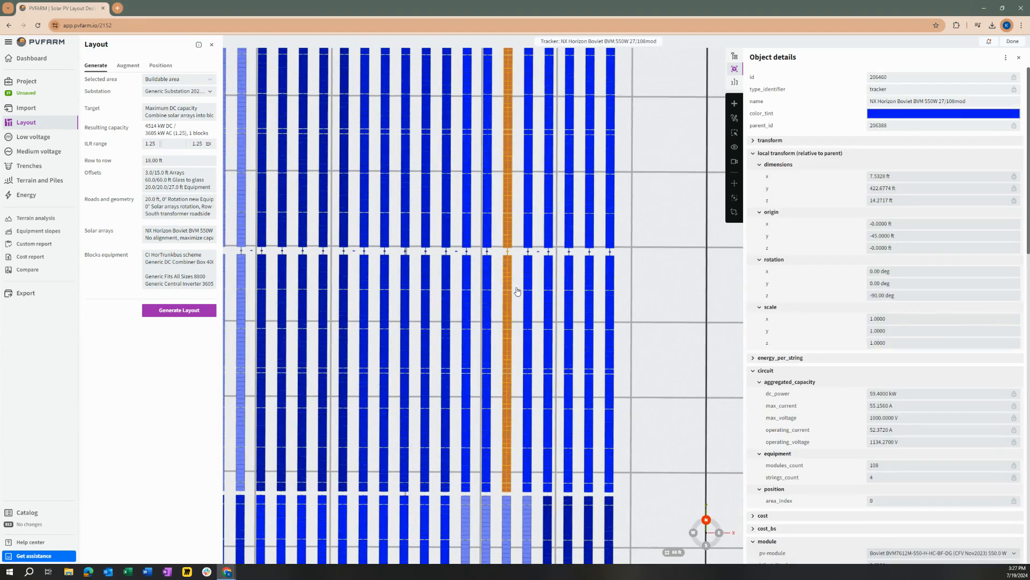
{"action": "middle_click_drag", "start_coordinate": [536, 267], "coordinate": [521, 302]}
{"action": "scroll", "coordinate": [520, 300], "scroll_direction": "up", "scroll_amount": 1}
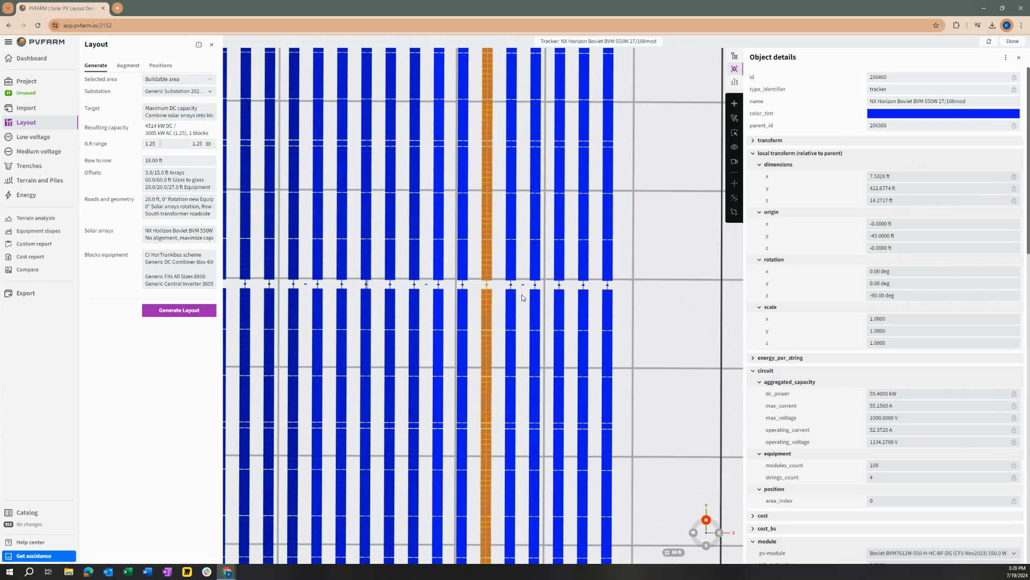
{"action": "left_click", "coordinate": [523, 286]}
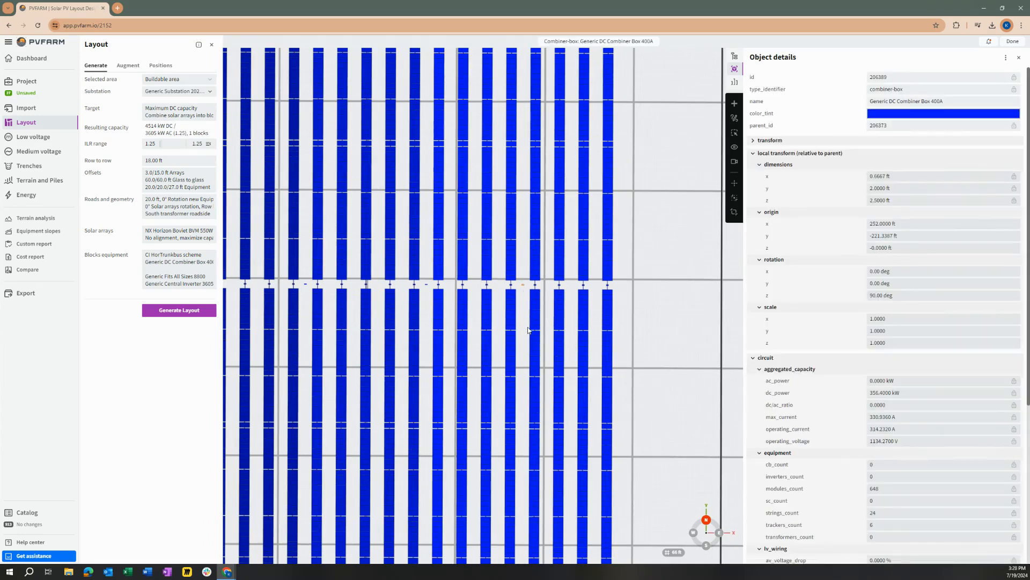
{"action": "key", "text": "c"}
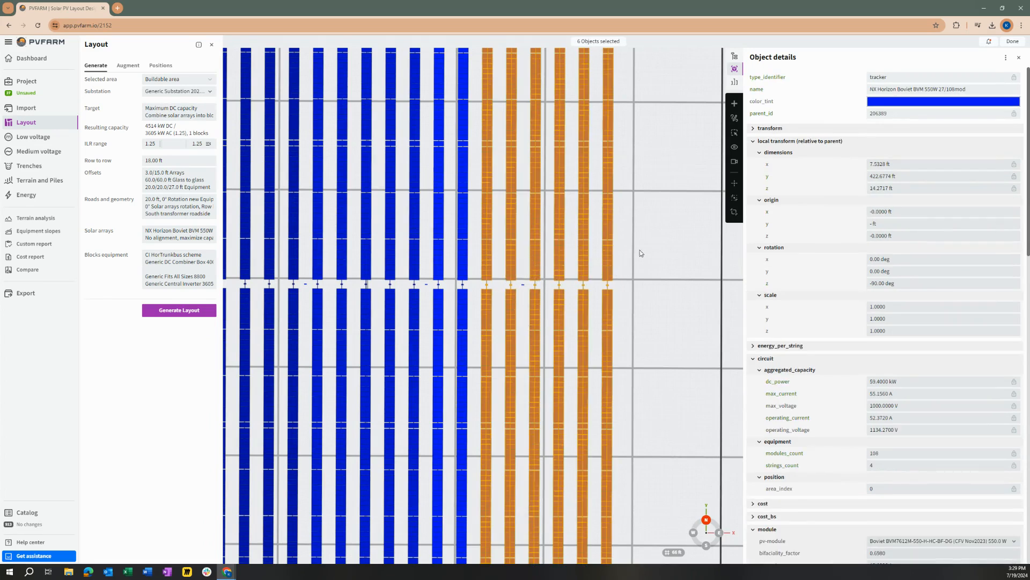
- Examine the selected trackers around their combiner box and compare them with the neighbouring rows, and clear the selection
{"action": "scroll", "coordinate": [598, 219], "scroll_direction": "down", "scroll_amount": 3}
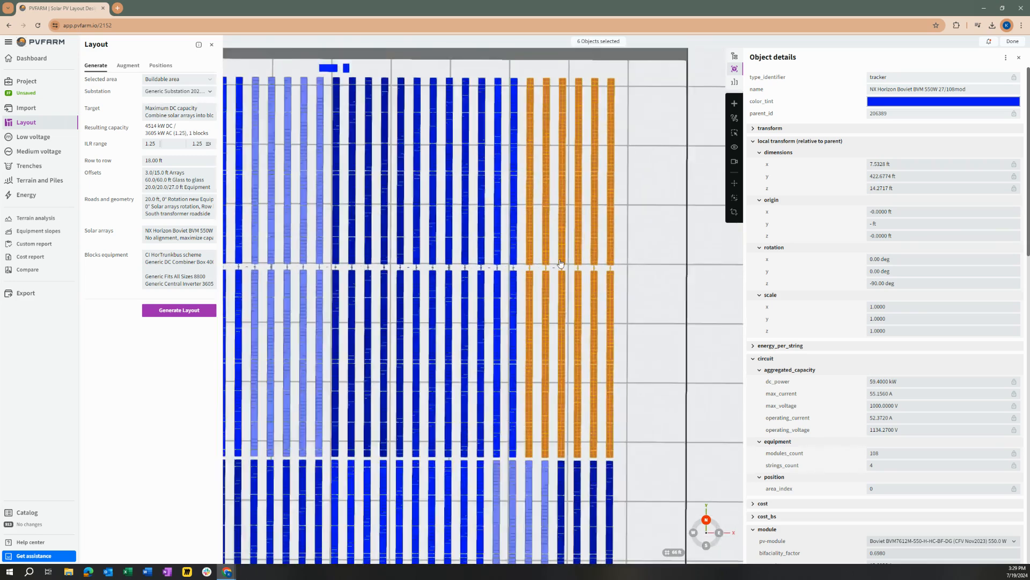
{"action": "scroll", "coordinate": [554, 294], "scroll_direction": "up", "scroll_amount": 4}
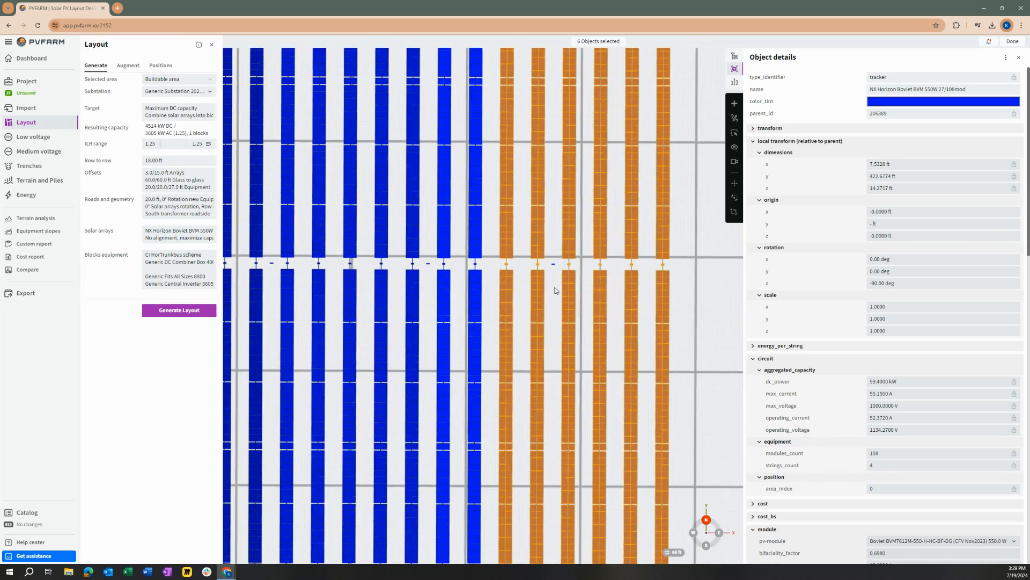
{"action": "scroll", "coordinate": [555, 290], "scroll_direction": "down", "scroll_amount": 1}
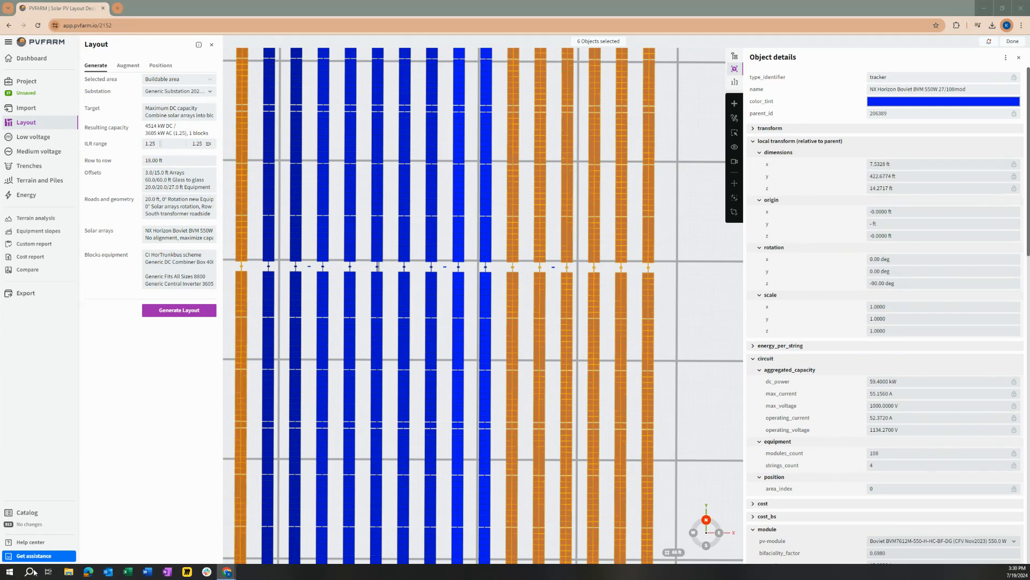
{"action": "scroll", "coordinate": [535, 299], "scroll_direction": "down", "scroll_amount": 2}
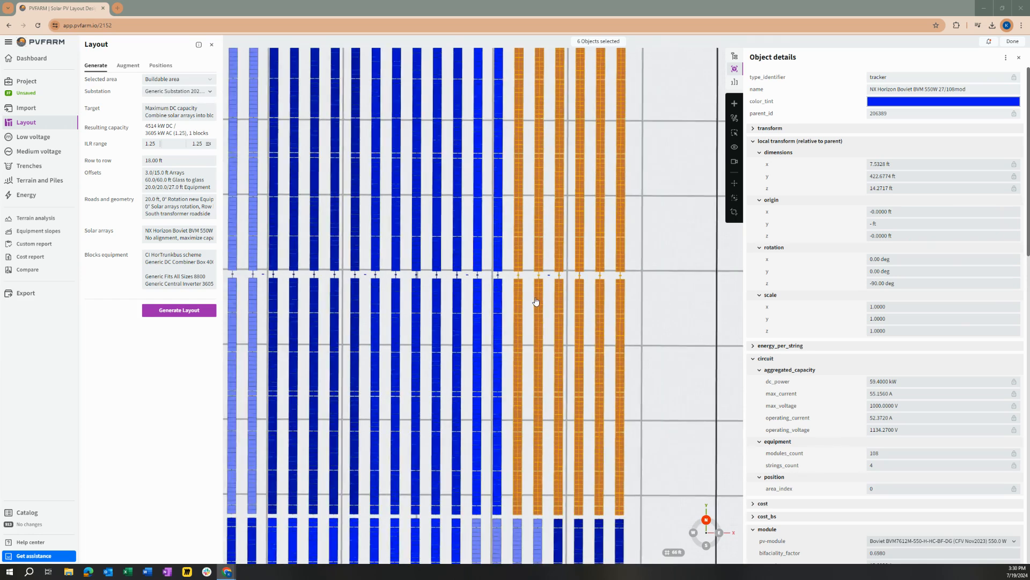
{"action": "left_click", "coordinate": [468, 278]}
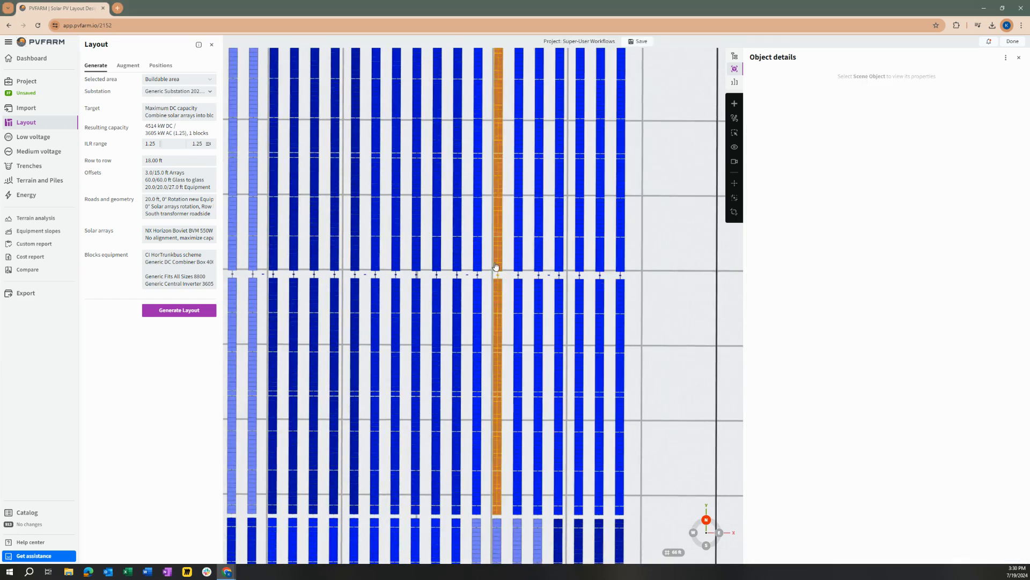
- Select two trackers of the neighbouring combiner box, and then the adjacent first tracker of the easternmost group
{"action": "scroll", "coordinate": [509, 267], "scroll_direction": "up", "scroll_amount": 2}
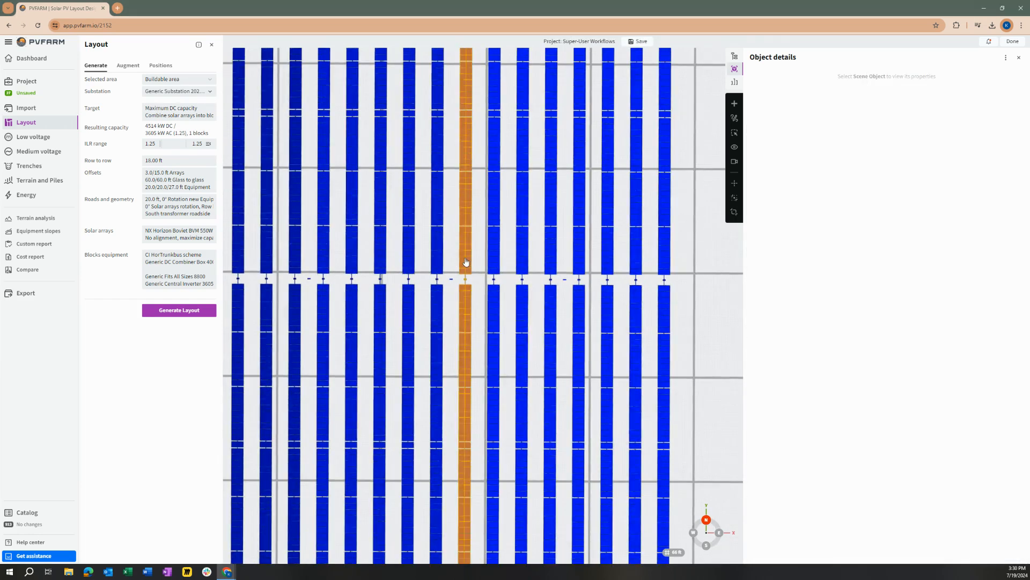
{"action": "left_click", "coordinate": [466, 261]}
{"action": "left_click", "coordinate": [490, 336], "text": "shift"}
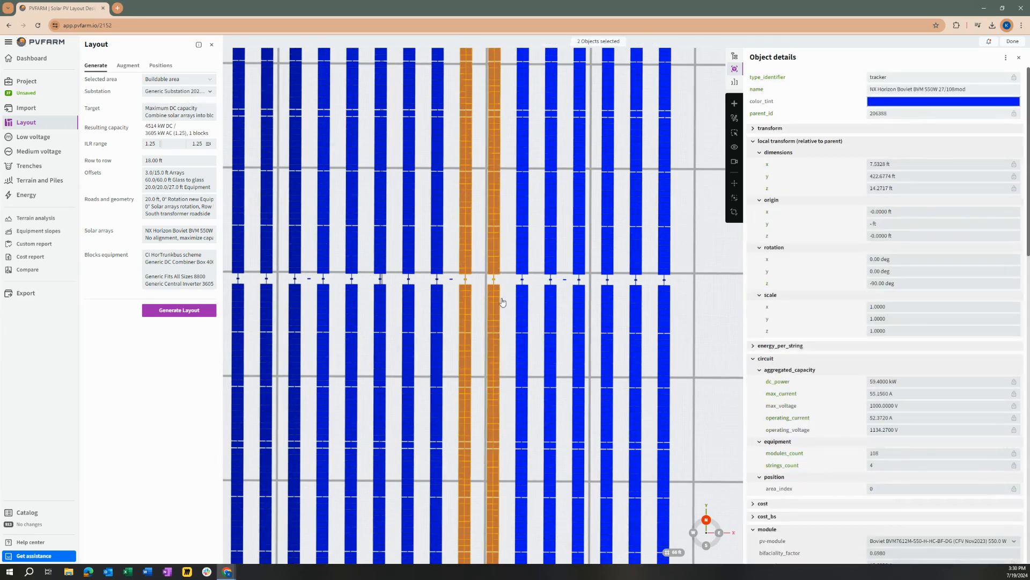
{"action": "scroll", "coordinate": [458, 326], "scroll_direction": "down", "scroll_amount": 2}
{"action": "scroll", "coordinate": [487, 312], "scroll_direction": "down", "scroll_amount": 2}
{"action": "middle_click_drag", "start_coordinate": [456, 320], "coordinate": [510, 358]}
{"action": "scroll", "coordinate": [516, 341], "scroll_direction": "up", "scroll_amount": 1}
{"action": "scroll", "coordinate": [534, 323], "scroll_direction": "up", "scroll_amount": 1}
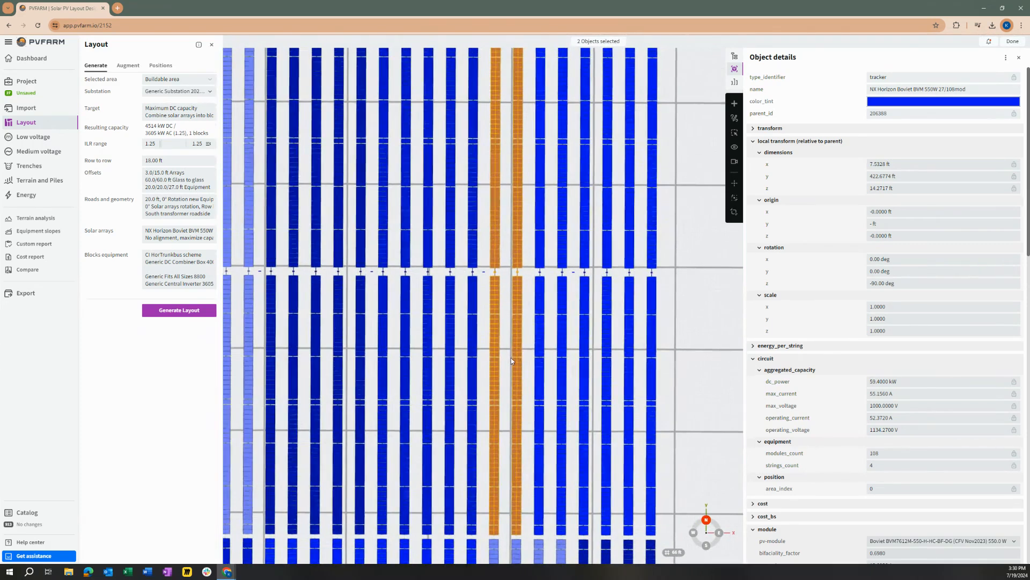
{"action": "left_click", "coordinate": [540, 287], "text": "shift"}
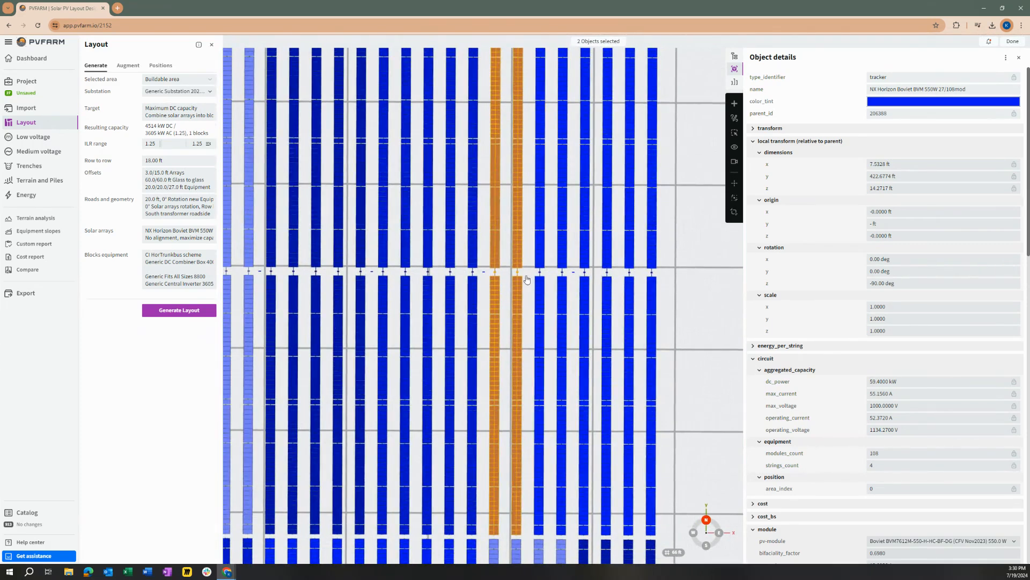
{"action": "left_click", "coordinate": [539, 287]}
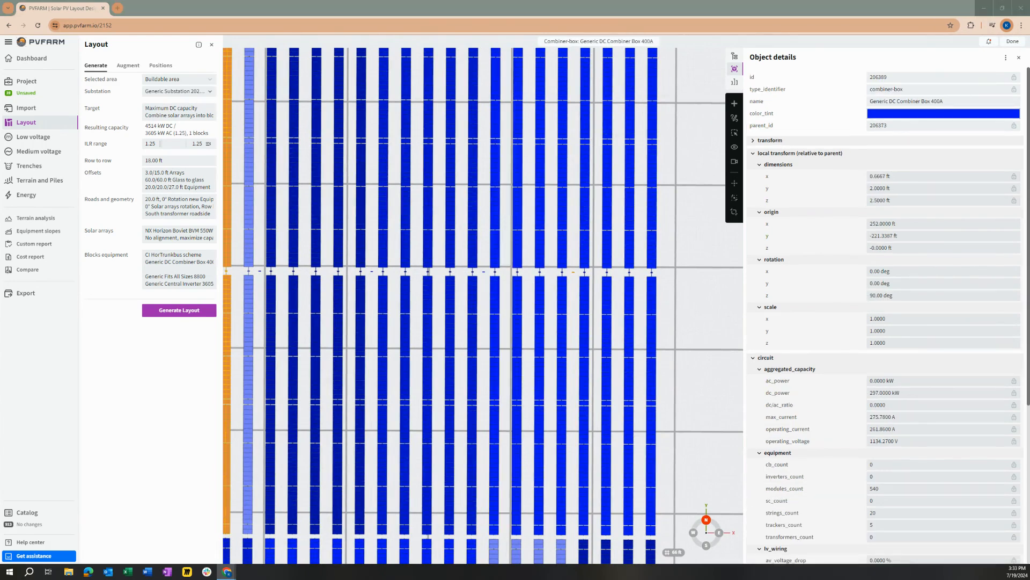
- Open the low voltage wiring 2D map and examine the wiring of the tracker rows and combiner boxes
{"action": "left_click", "coordinate": [40, 137]}
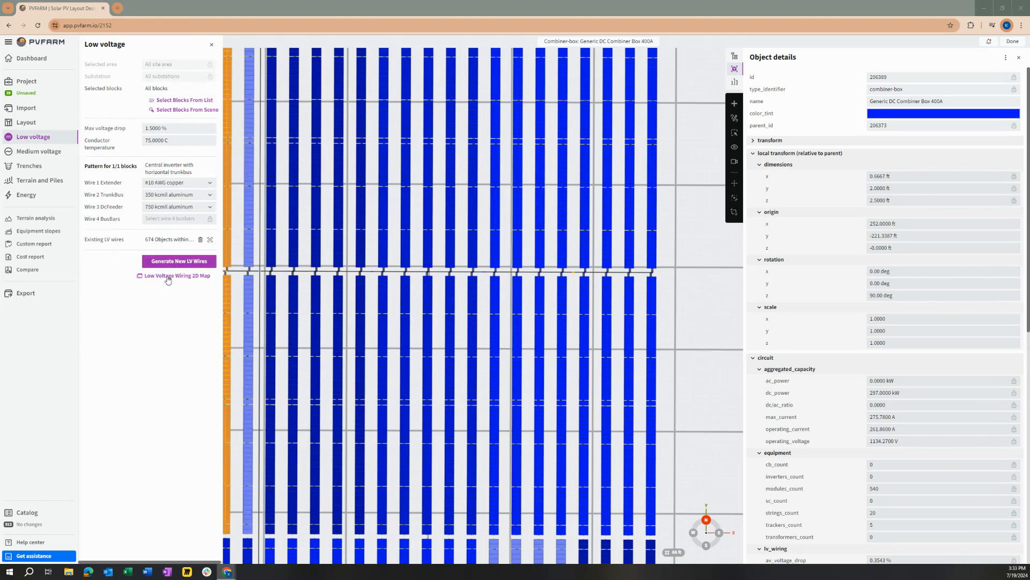
{"action": "left_click", "coordinate": [168, 277]}
{"action": "scroll", "coordinate": [565, 317], "scroll_direction": "down", "scroll_amount": 5}
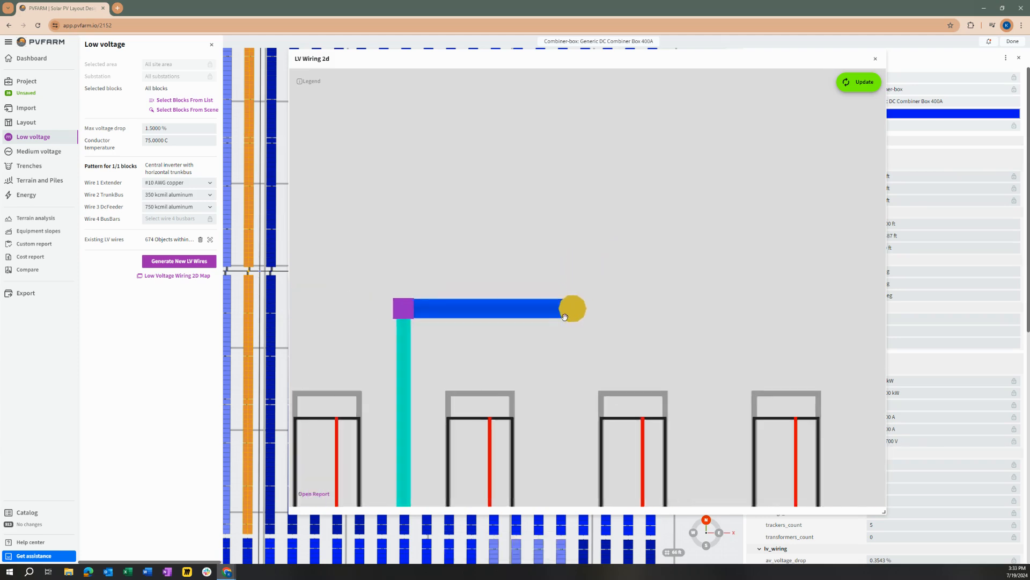
{"action": "scroll", "coordinate": [565, 317], "scroll_direction": "down", "scroll_amount": 8}
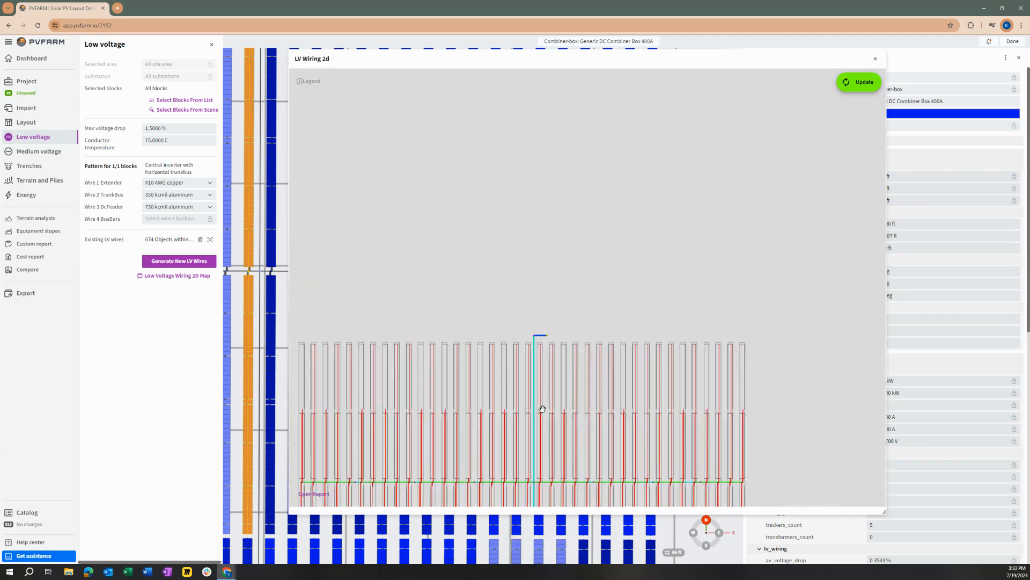
{"action": "scroll", "coordinate": [542, 409], "scroll_direction": "down", "scroll_amount": 1}
{"action": "left_click_drag", "start_coordinate": [542, 409], "coordinate": [543, 293]}
{"action": "left_click_drag", "start_coordinate": [546, 373], "coordinate": [563, 320]}
{"action": "scroll", "coordinate": [539, 343], "scroll_direction": "up", "scroll_amount": 2}
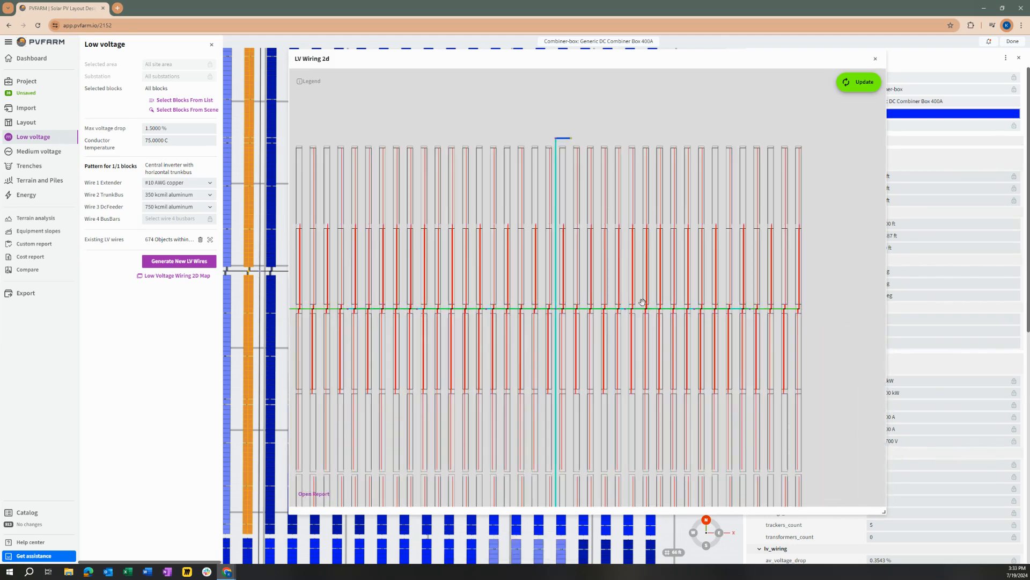
{"action": "left_click_drag", "start_coordinate": [570, 384], "coordinate": [591, 357]}
{"action": "scroll", "coordinate": [583, 322], "scroll_direction": "down", "scroll_amount": 1}
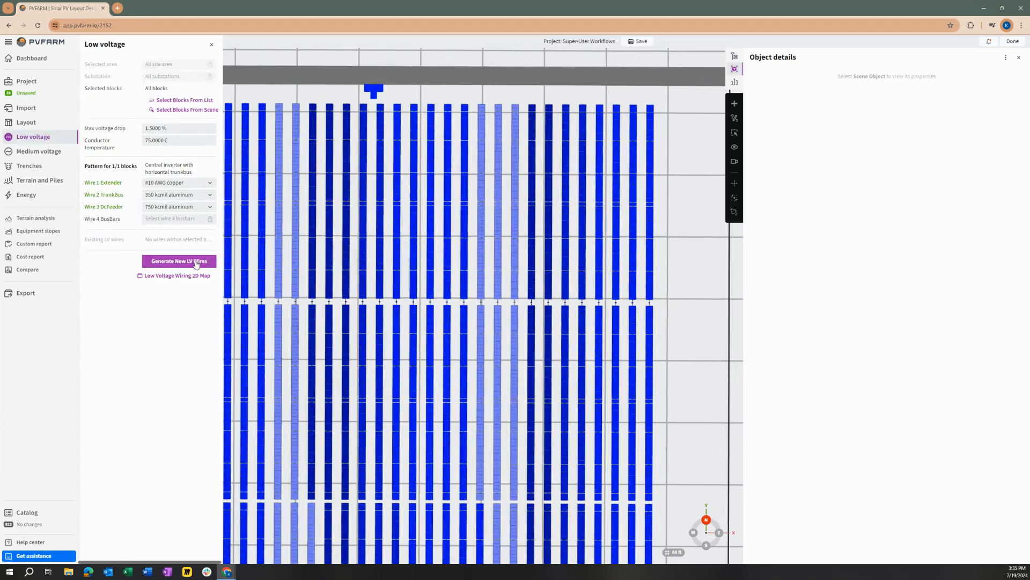
- Generate new low voltage wires for all blocks and examine the new wiring in the 2D map
{"action": "left_click", "coordinate": [197, 262]}
{"action": "left_click", "coordinate": [193, 275]}
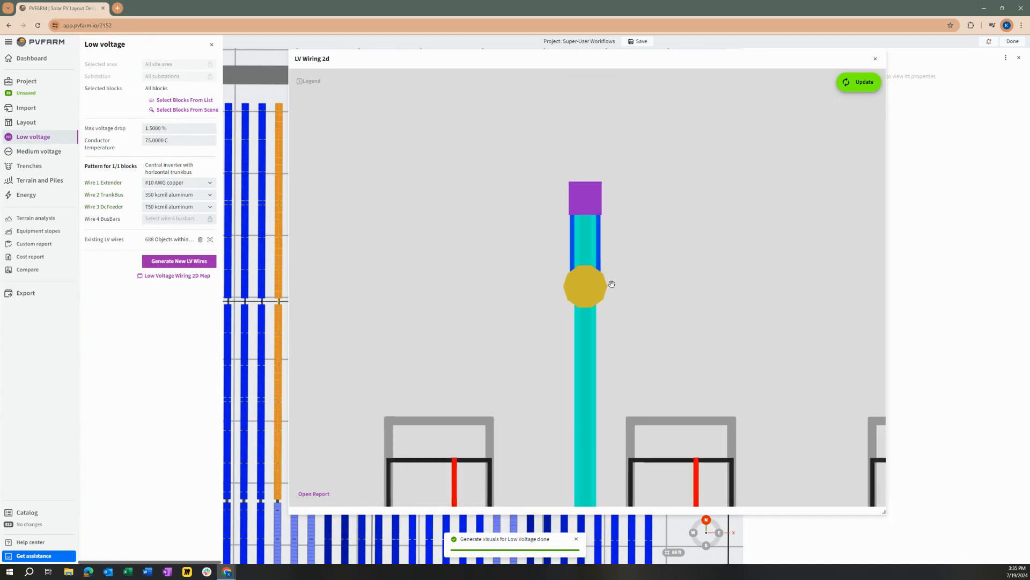
{"action": "scroll", "coordinate": [599, 284], "scroll_direction": "down", "scroll_amount": 6}
{"action": "scroll", "coordinate": [633, 257], "scroll_direction": "down", "scroll_amount": 2}
{"action": "left_click_drag", "start_coordinate": [673, 444], "coordinate": [648, 295]}
{"action": "left_click_drag", "start_coordinate": [660, 349], "coordinate": [638, 307]}
{"action": "scroll", "coordinate": [637, 309], "scroll_direction": "down", "scroll_amount": 2}
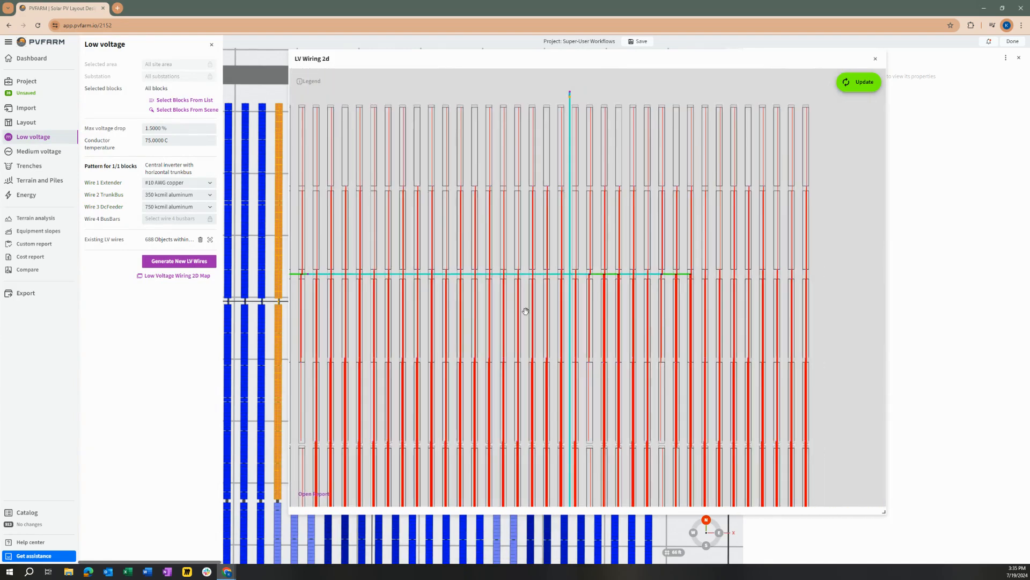
{"action": "scroll", "coordinate": [649, 270], "scroll_direction": "up", "scroll_amount": 2}
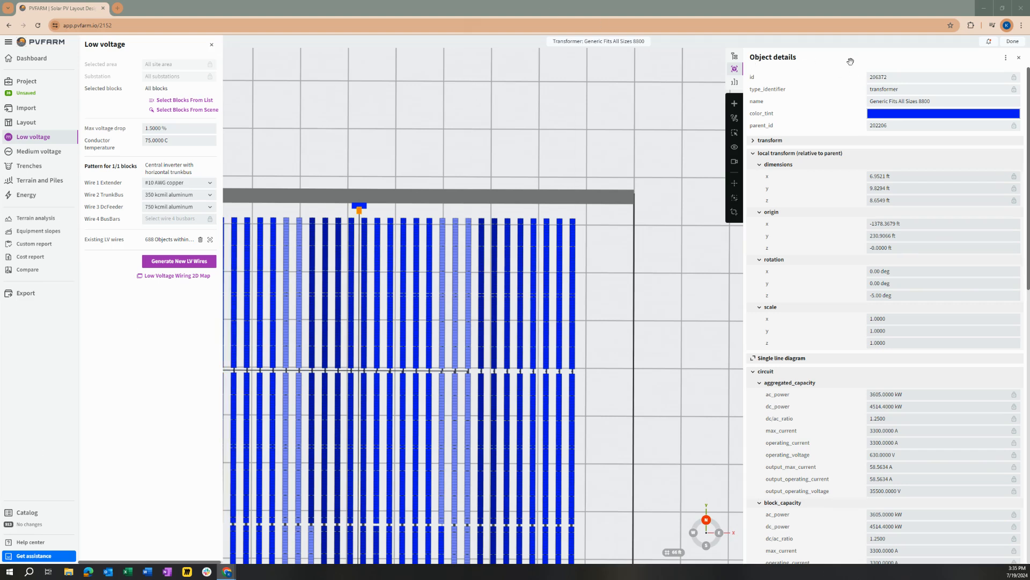
- Open the single line diagram of the selected transformer
{"action": "scroll", "coordinate": [875, 236], "scroll_direction": "down", "scroll_amount": 1}
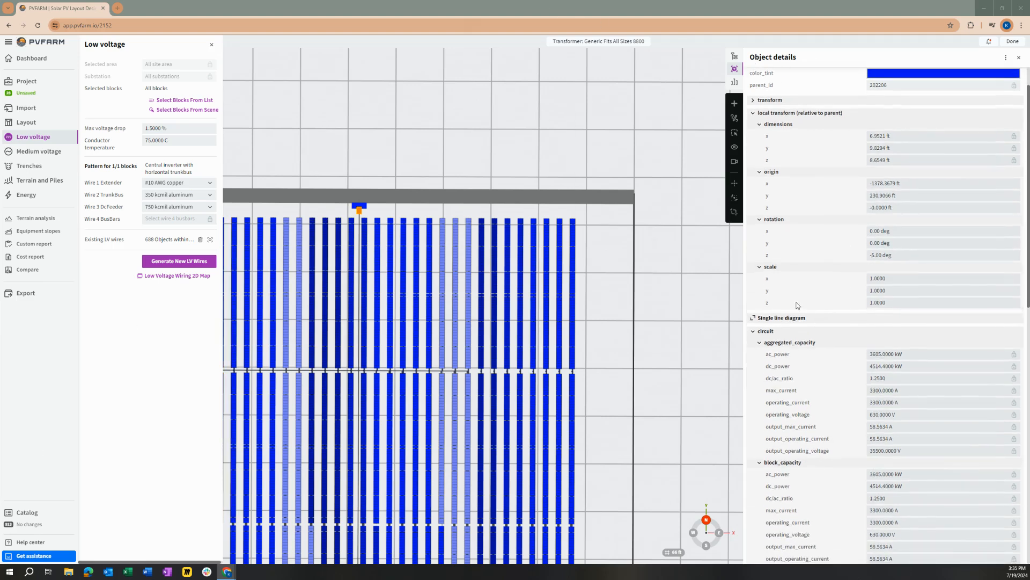
{"action": "left_click", "coordinate": [754, 321]}
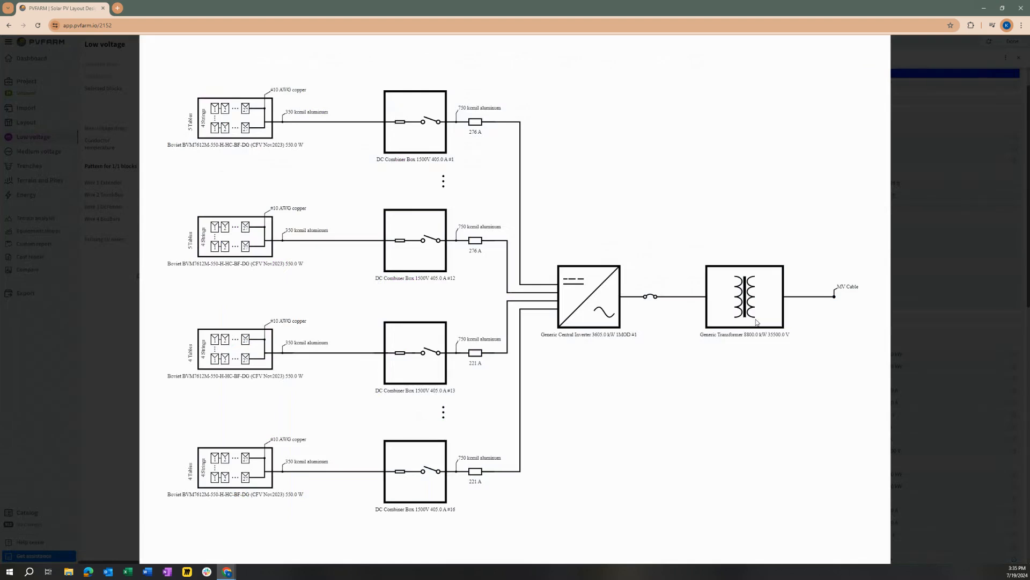